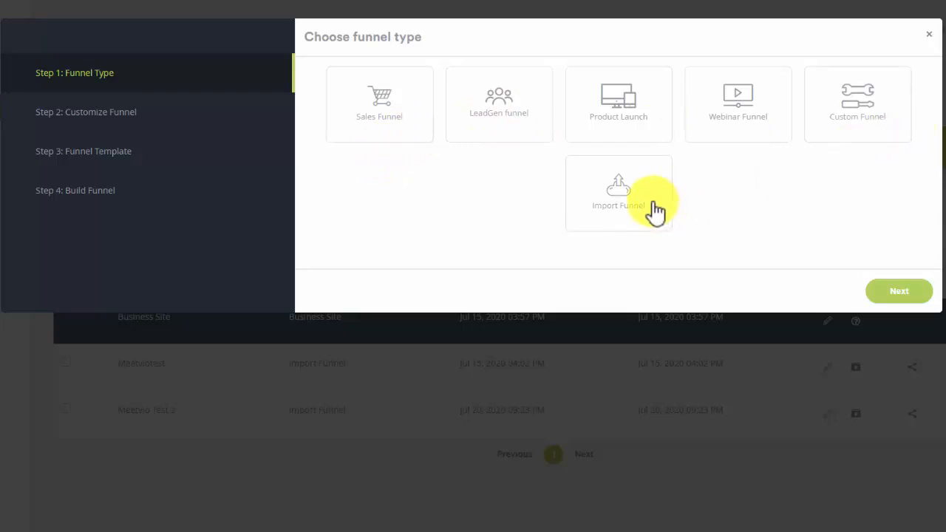
# - Start a Sales Funnel with its default five pages and the Math Skill Coaching template
pyautogui.click(399, 148)
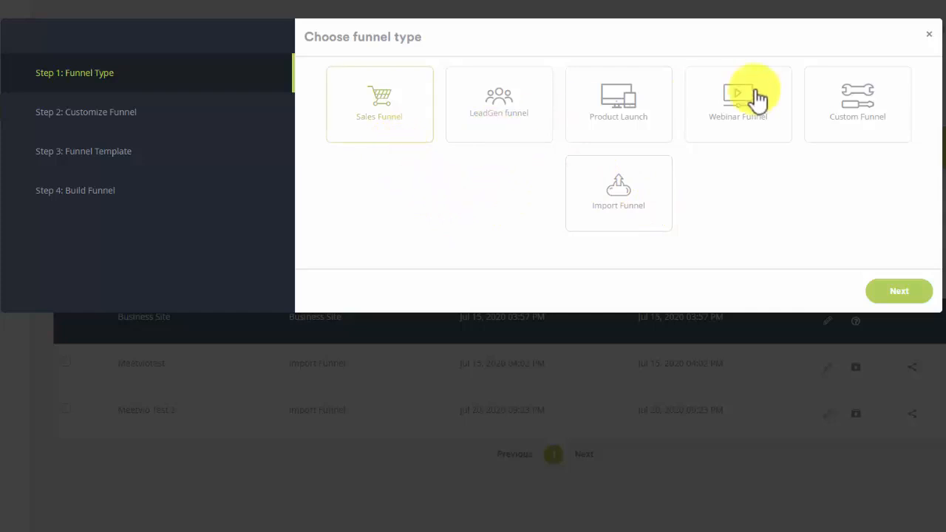
pyautogui.click(914, 295)
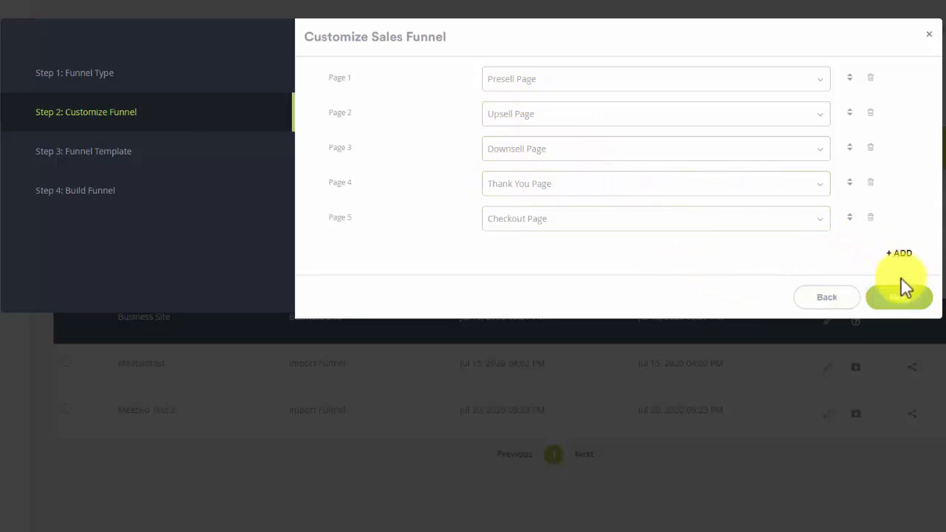
pyautogui.click(902, 298)
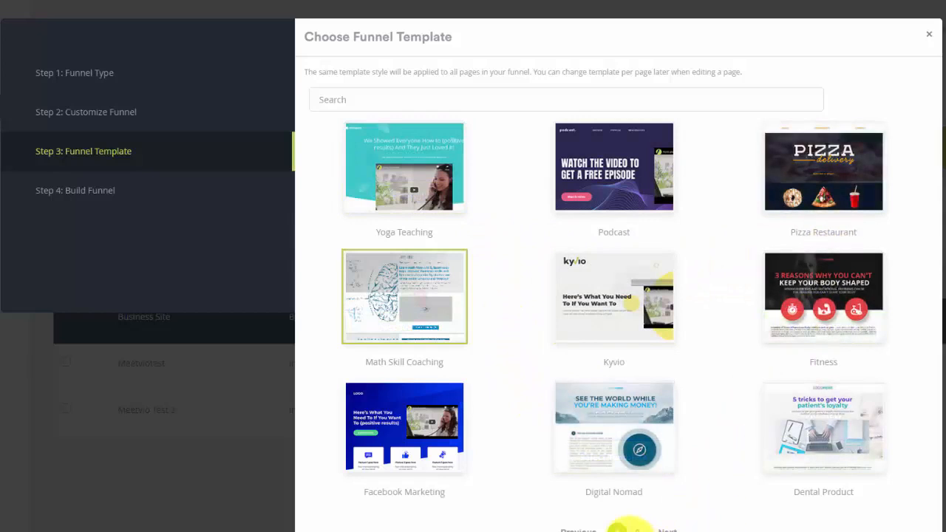
pyautogui.click(635, 527)
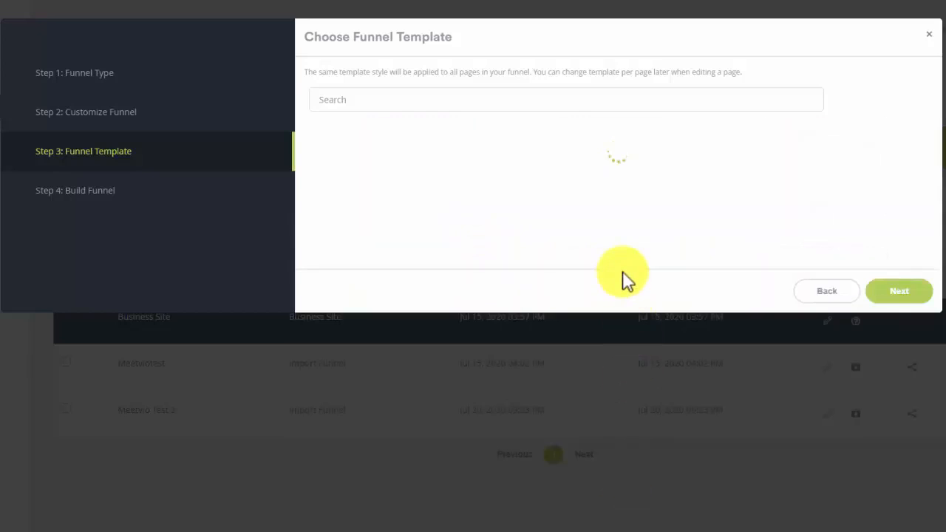
pyautogui.click(618, 403)
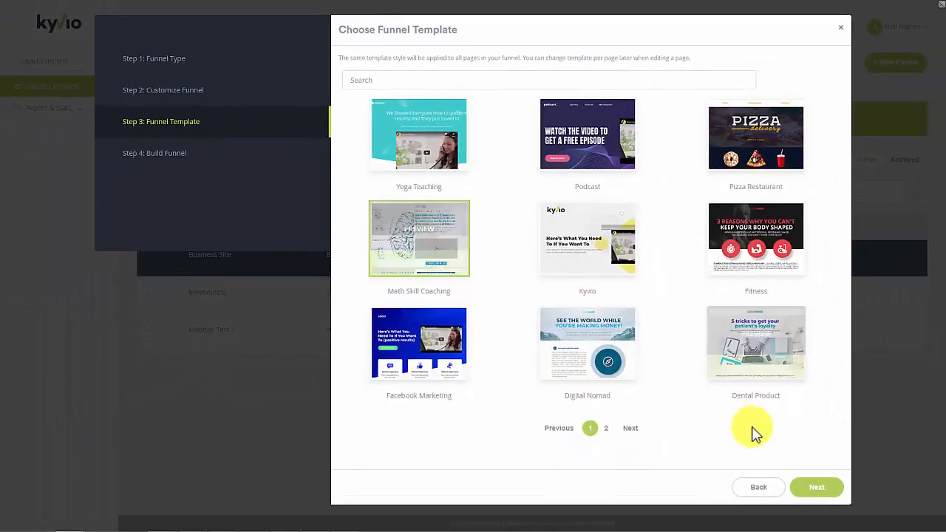
pyautogui.click(815, 491)
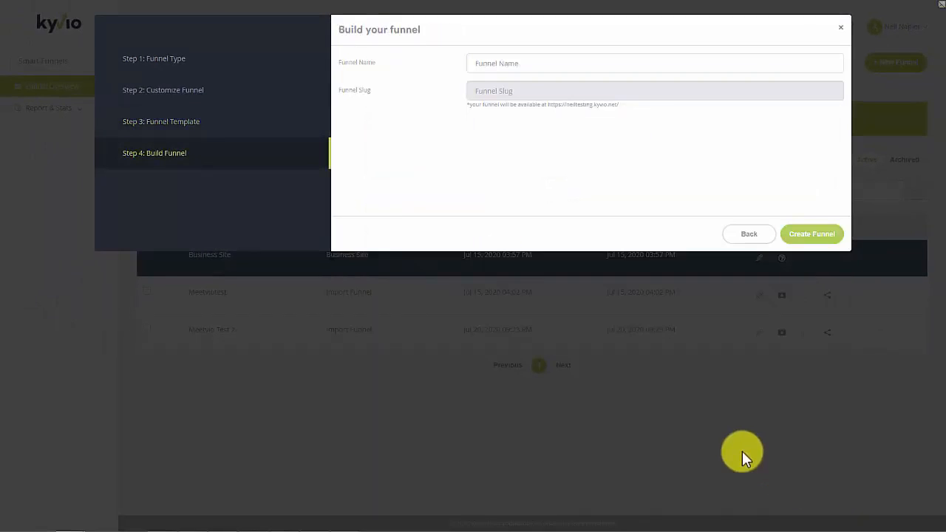
# - Name the funnel "Math Teachers" and create it
pyautogui.click(492, 64)
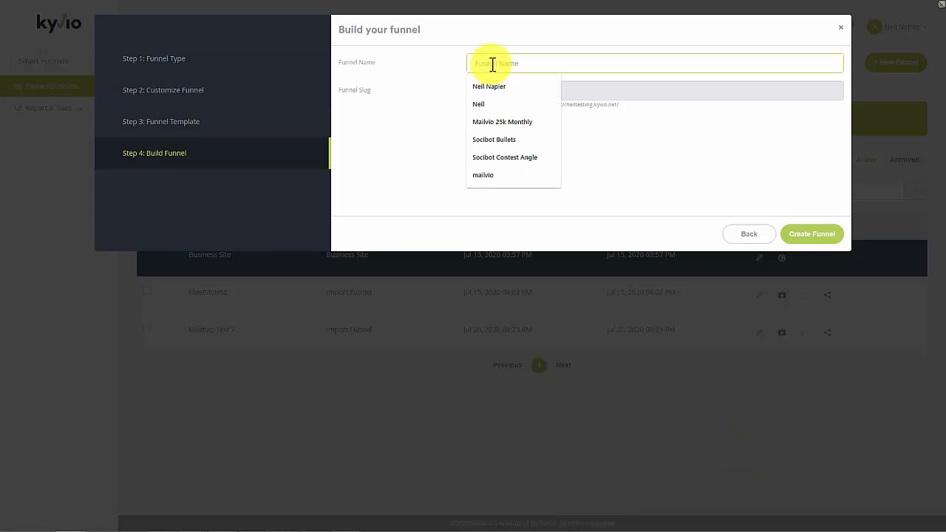
pyautogui.write('Math Teachers')
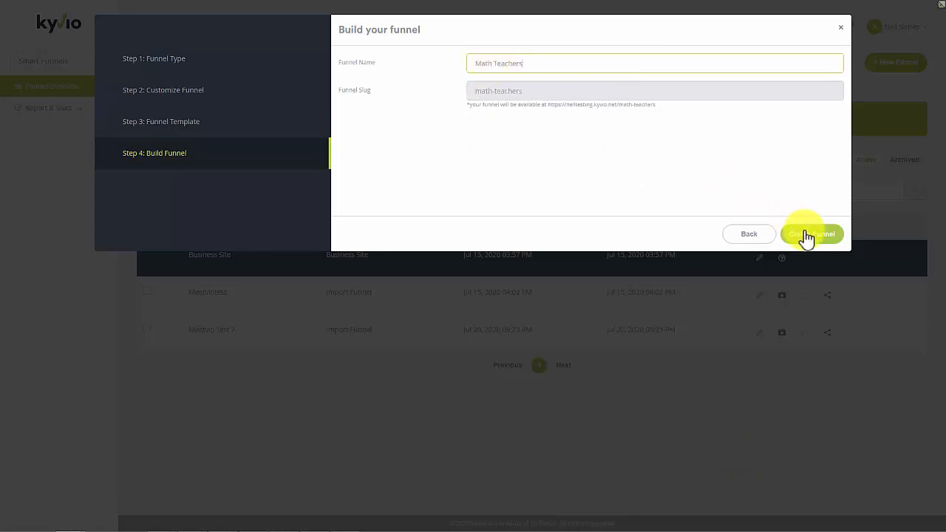
pyautogui.click(805, 235)
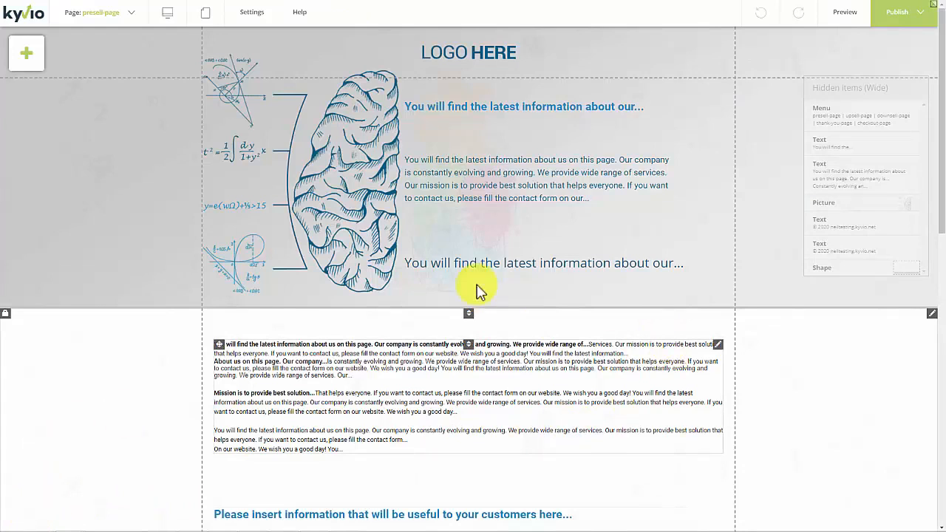
# - Switch the editor from the presell page to the upsell page and look over its layout
pyautogui.click(127, 15)
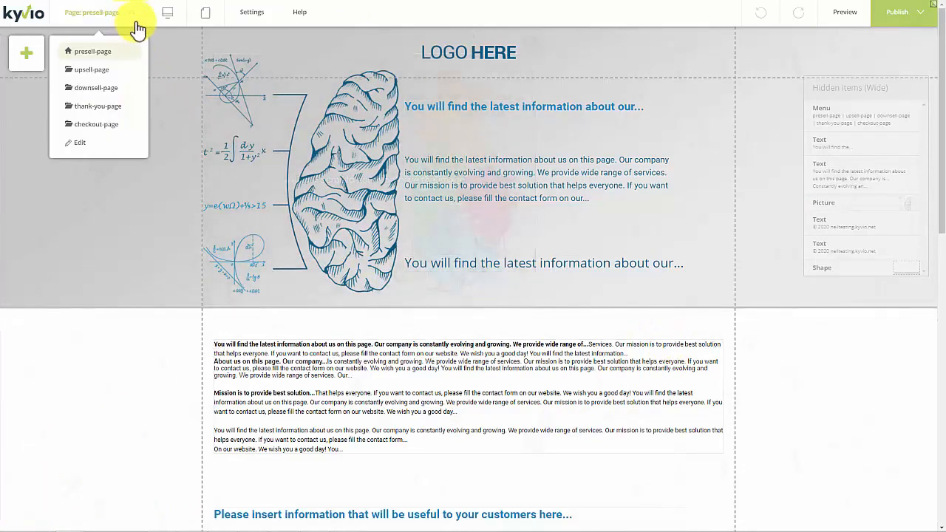
pyautogui.click(111, 78)
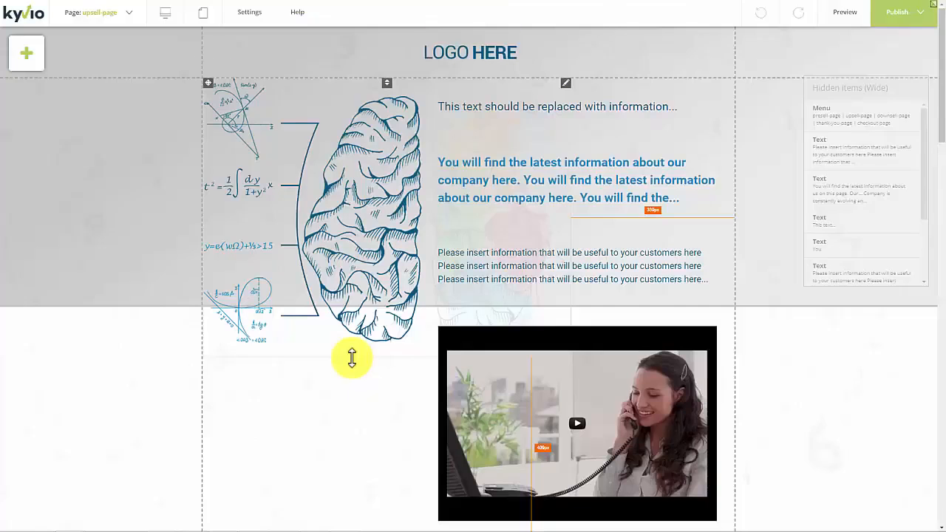
pyautogui.scroll(-7, 353, 360)
pyautogui.scroll(8, 355, 366)
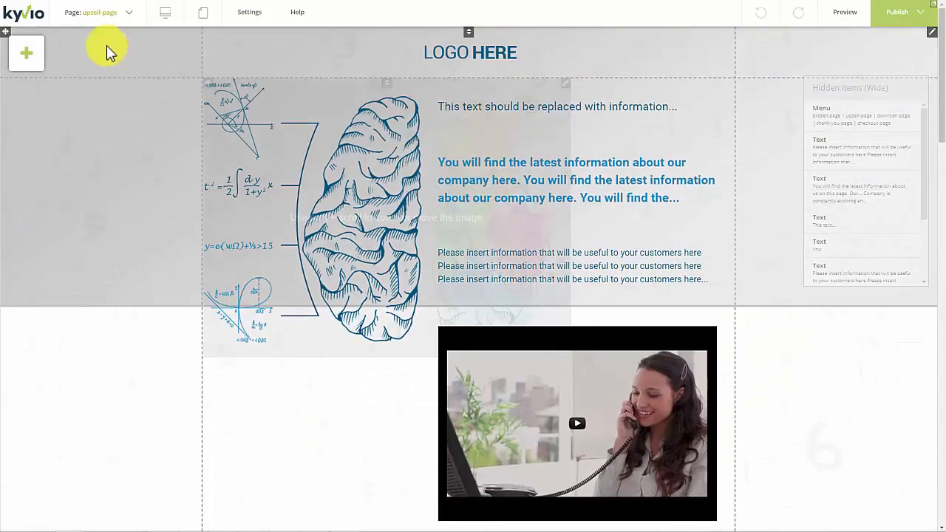
pyautogui.click(116, 12)
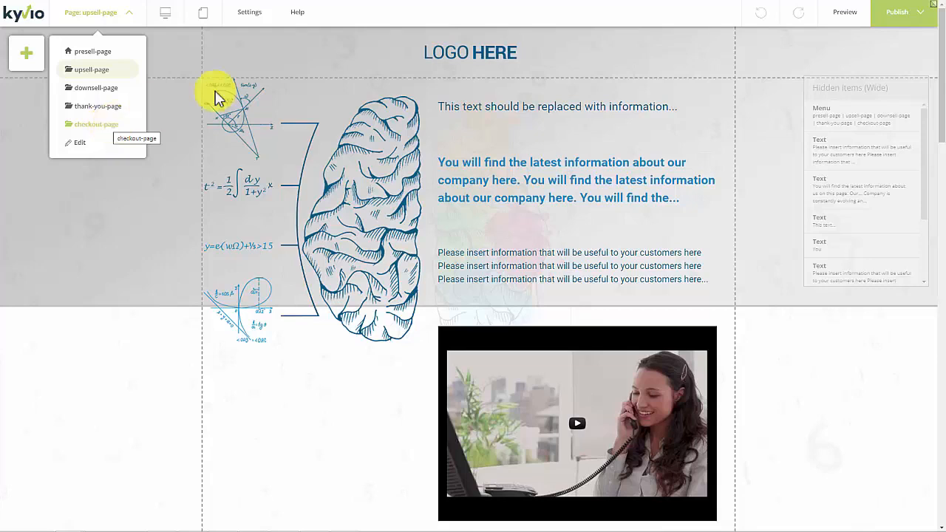
pyautogui.scroll(-4, 473, 183)
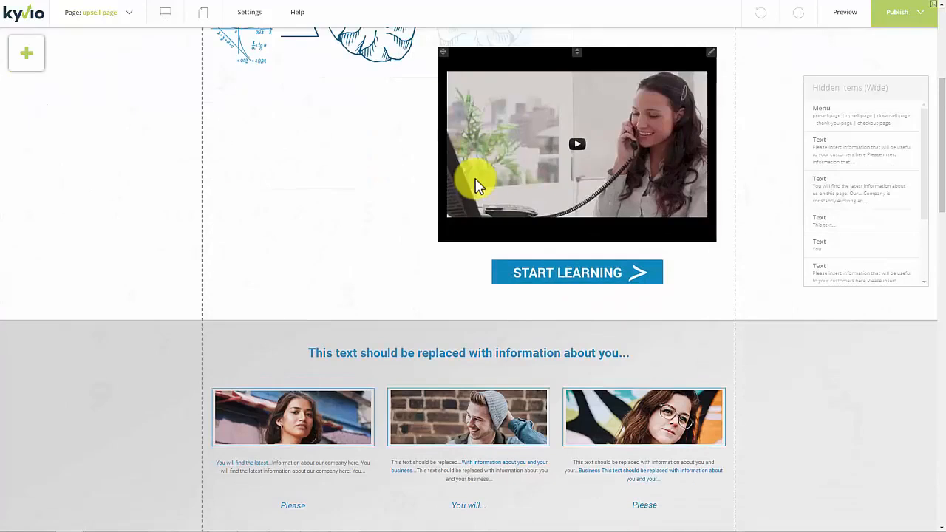
pyautogui.scroll(4, 475, 185)
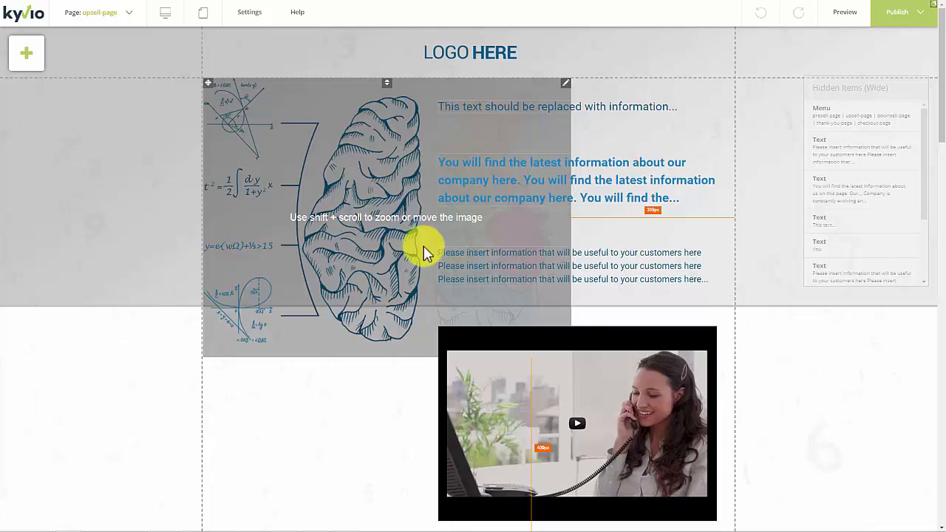
# - Shrink the brain illustration at the top of the upsell page so it fits inside the grey header area
pyautogui.moveTo(376, 186); pyautogui.dragTo(360, 200)
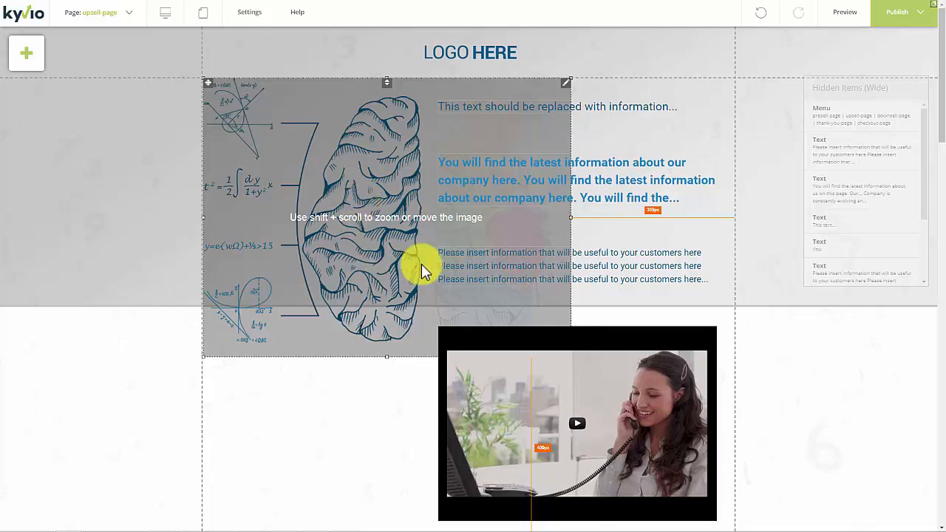
pyautogui.moveTo(331, 244)
pyautogui.mouseDown()
pyautogui.moveTo(400, 250)
pyautogui.moveTo(352, 232)
pyautogui.moveTo(331, 243)
pyautogui.mouseUp()
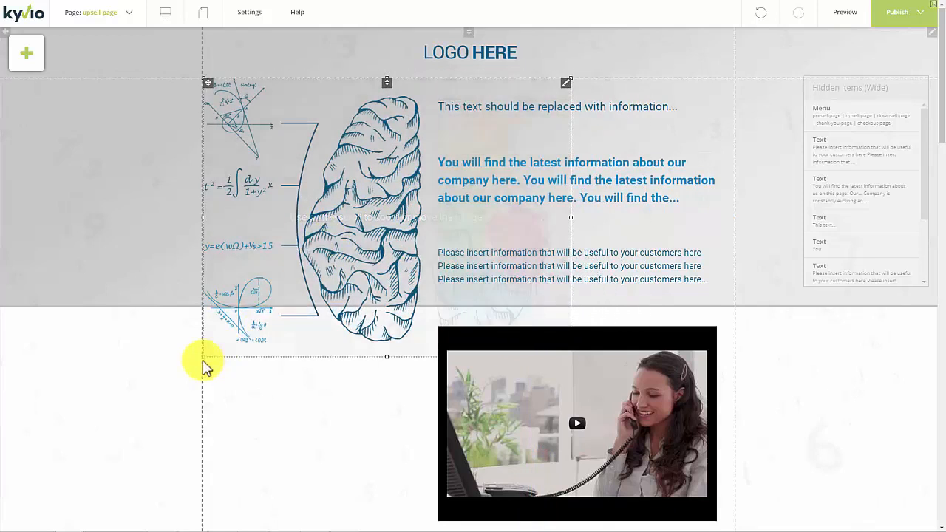
pyautogui.moveTo(227, 340); pyautogui.dragTo(299, 259)
pyautogui.moveTo(363, 207); pyautogui.dragTo(309, 214)
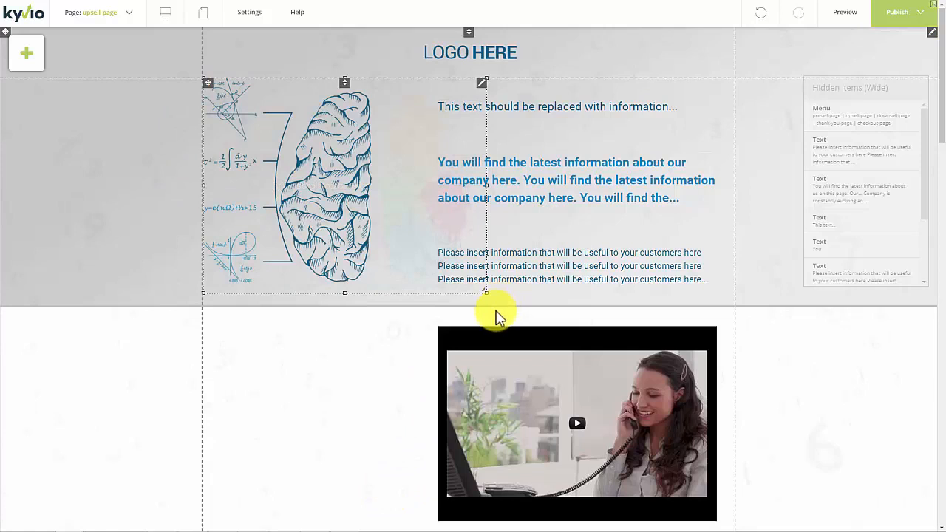
# - Apply the Heading 2 style to the entire "This text should be replaced with information..." headline and finish editing the text
pyautogui.click(546, 116)
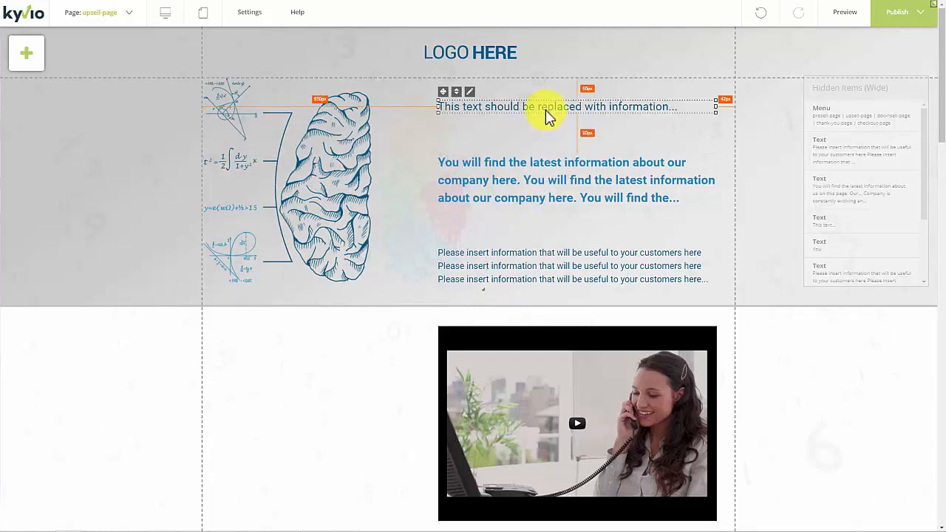
pyautogui.rightClick(472, 99)
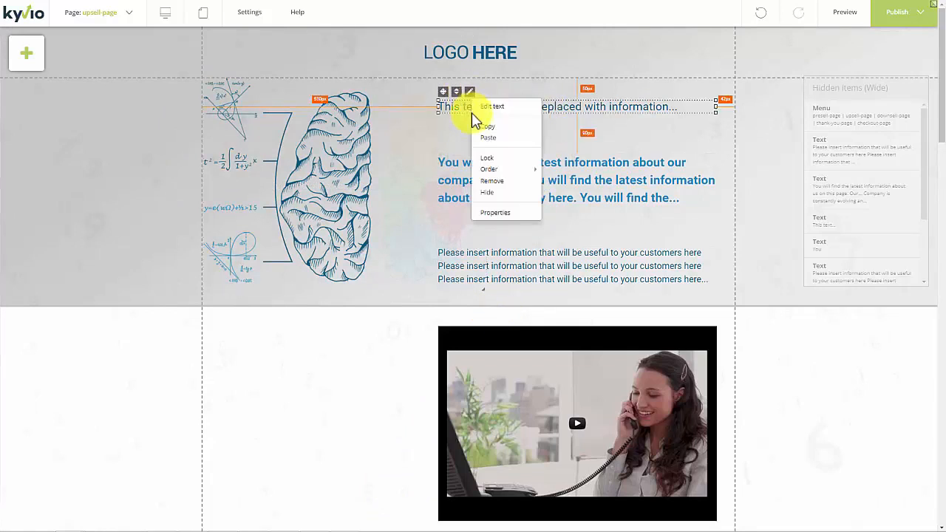
pyautogui.click(490, 107)
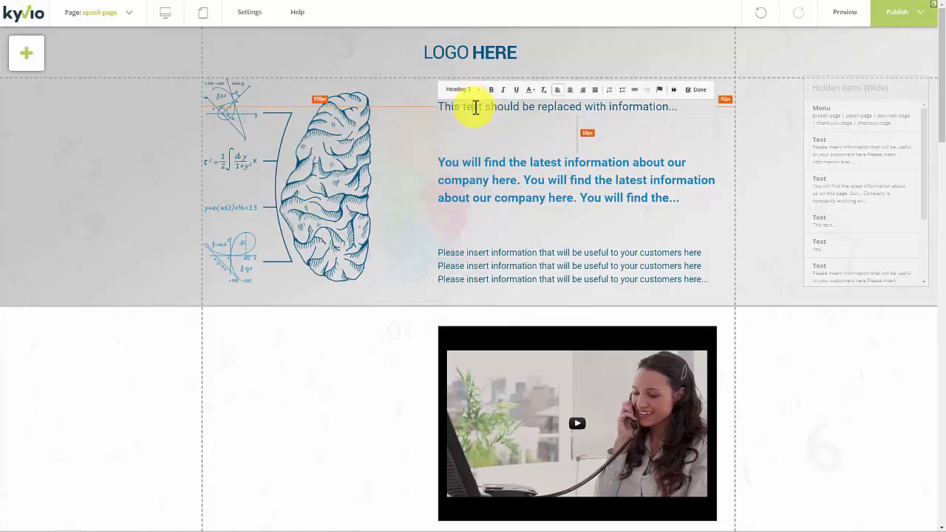
pyautogui.click(471, 103)
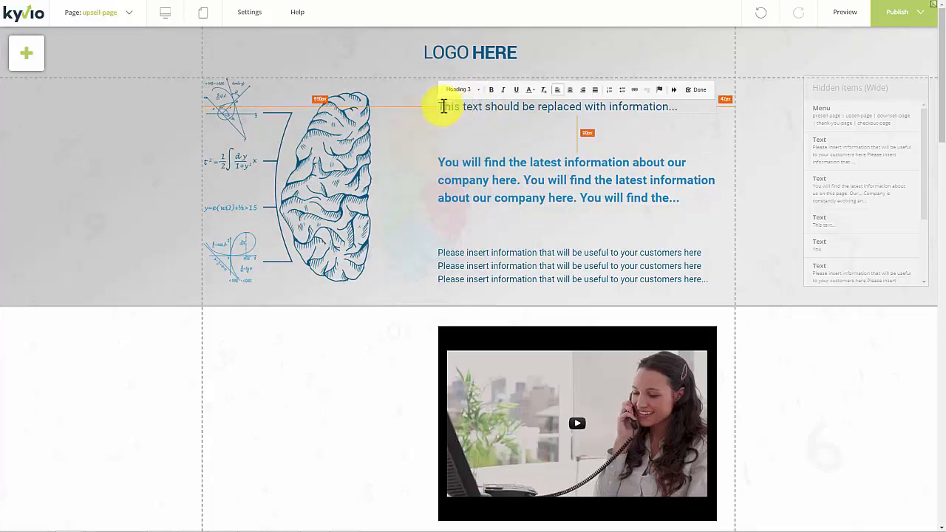
pyautogui.moveTo(444, 106); pyautogui.dragTo(599, 107)
pyautogui.hotkey('ctrl', 'a')
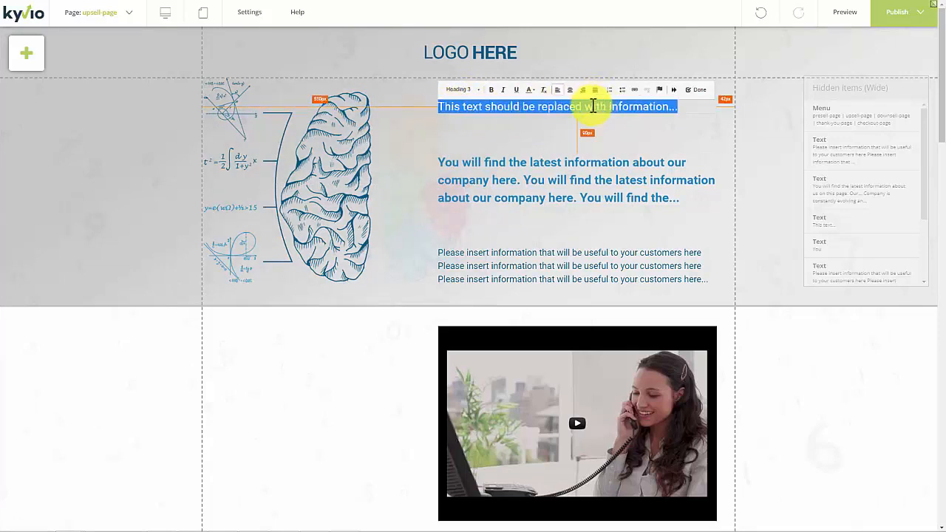
pyautogui.click(476, 90)
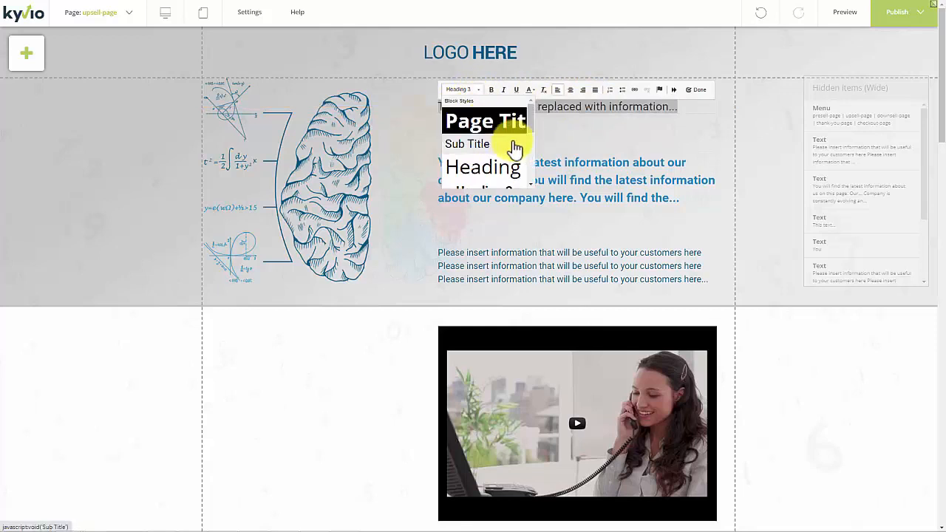
pyautogui.scroll(-2, 532, 150)
pyautogui.scroll(1, 532, 140)
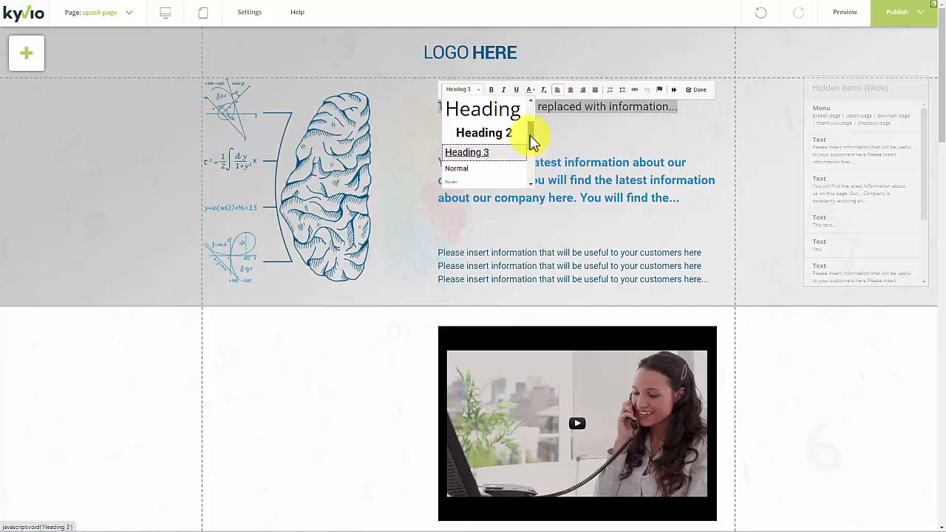
pyautogui.click(507, 134)
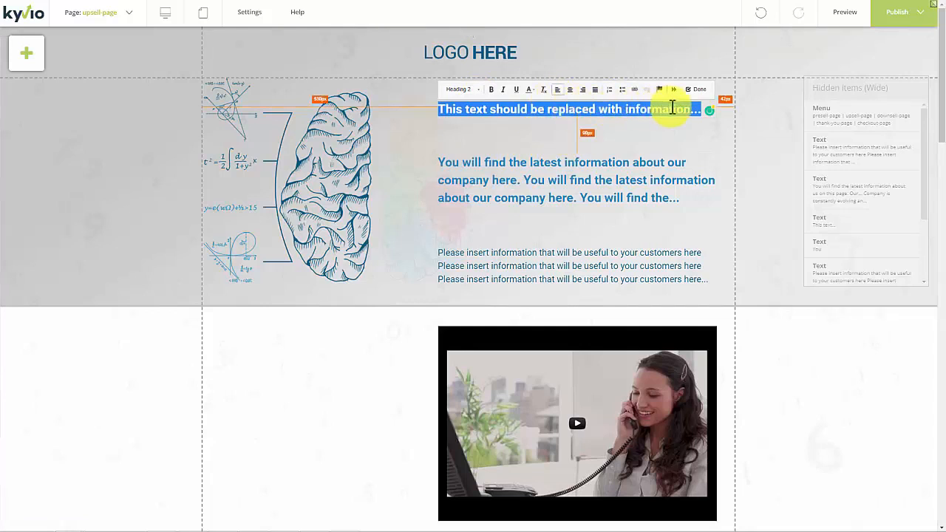
pyautogui.click(697, 90)
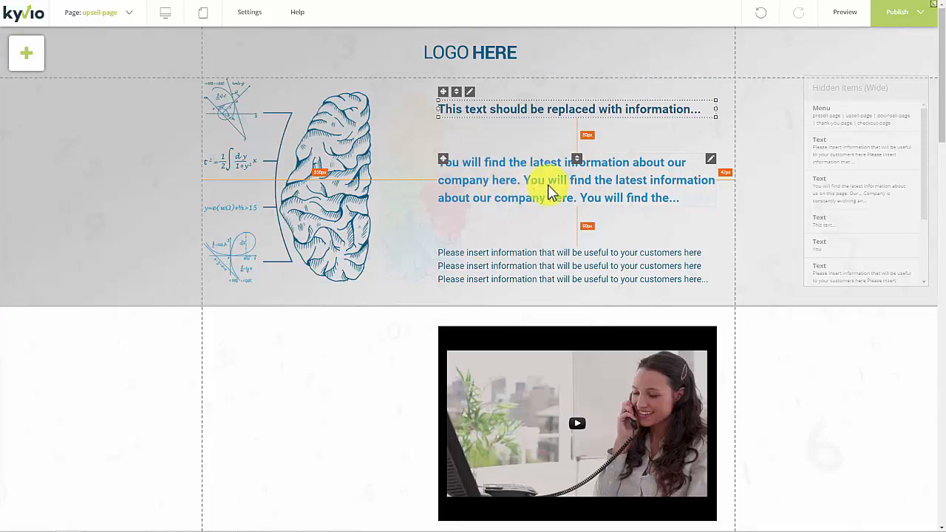
# - Move the blue three-line subheading up slightly, closer to the headline above it
pyautogui.moveTo(551, 190)
pyautogui.mouseDown()
pyautogui.moveTo(549, 168)
pyautogui.moveTo(551, 194)
pyautogui.moveTo(547, 186)
pyautogui.mouseUp()
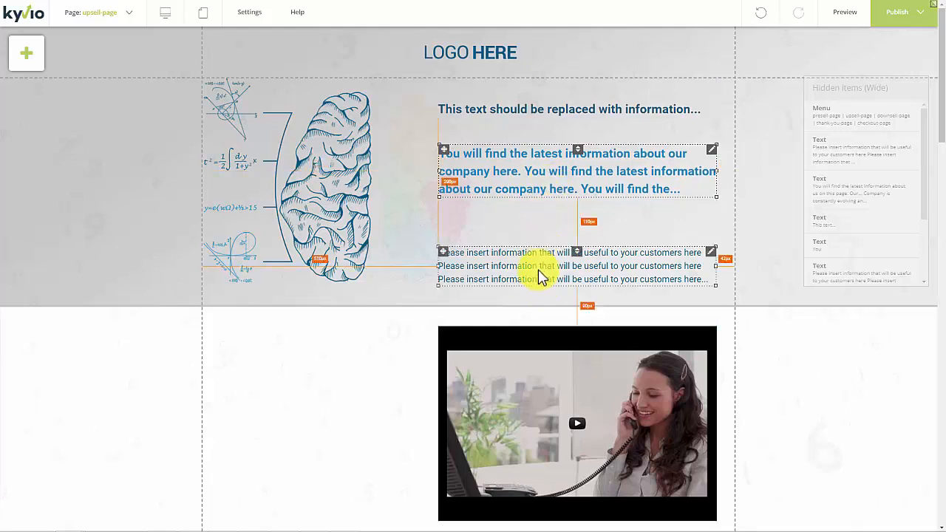
pyautogui.moveTo(540, 277); pyautogui.dragTo(481, 314)
# - Move the first video and the START LEARNING button beneath it to the horizontal centre of the page
pyautogui.scroll(-3, 478, 321)
pyautogui.scroll(1, 505, 272)
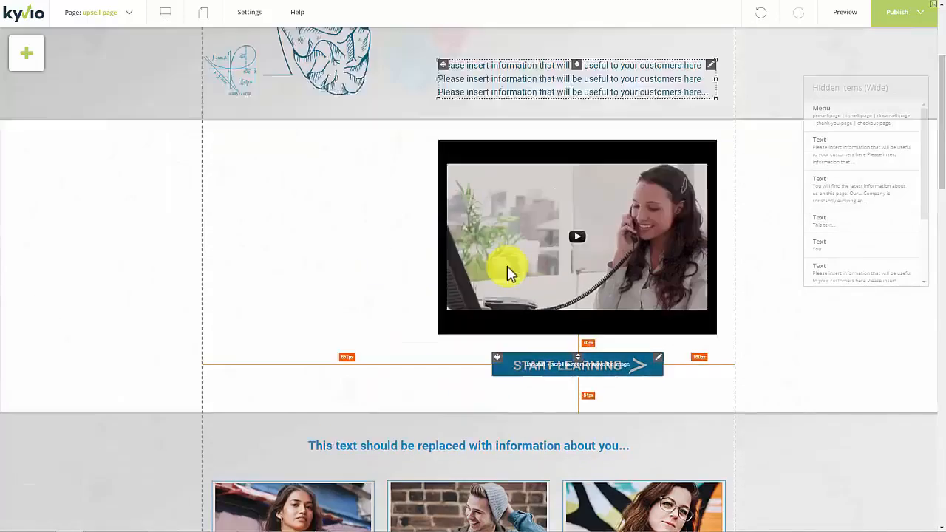
pyautogui.scroll(2, 510, 281)
pyautogui.scroll(-1, 743, 359)
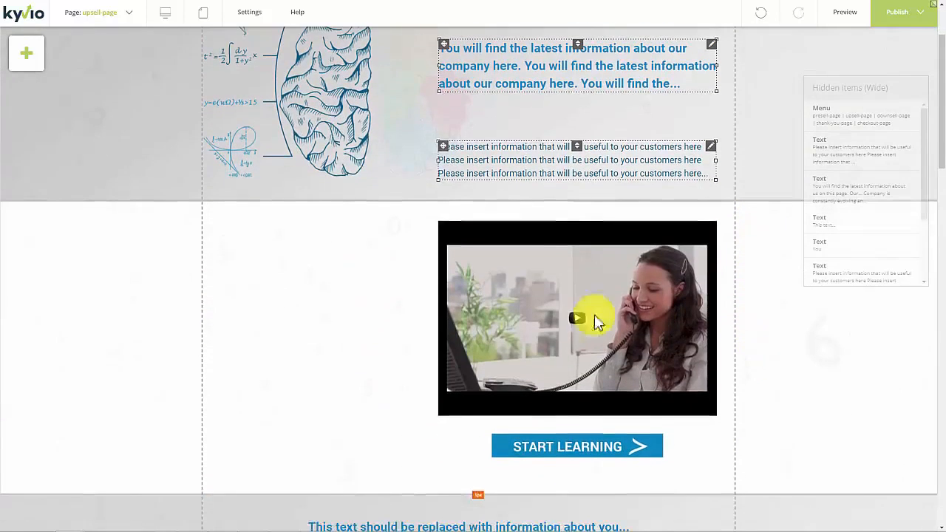
pyautogui.click(558, 299)
pyautogui.moveTo(535, 295); pyautogui.dragTo(452, 301)
pyautogui.moveTo(530, 452); pyautogui.dragTo(468, 475)
# - Nudge the grey three-photo section with its contents up slightly, closer to the START LEARNING button
pyautogui.scroll(-4, 468, 477)
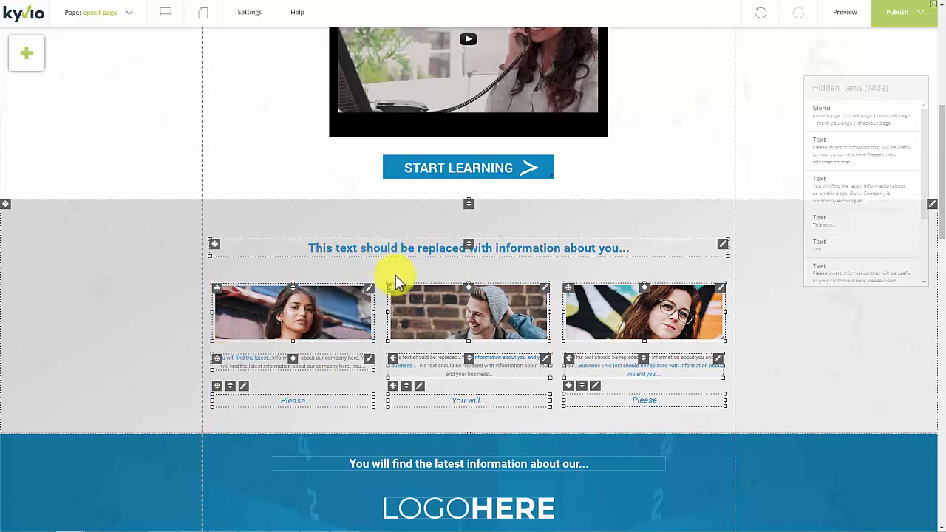
pyautogui.press('Up')
pyautogui.press('Up')
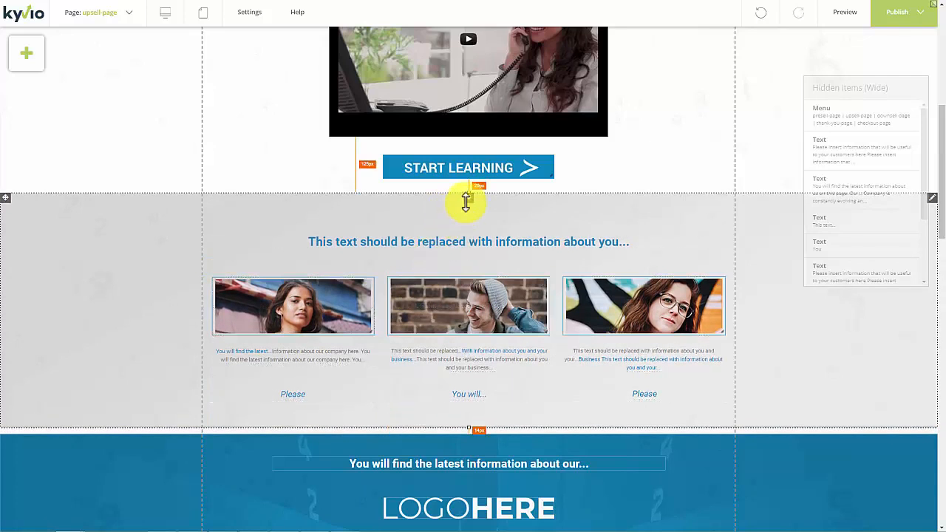
pyautogui.moveTo(470, 210); pyautogui.dragTo(473, 202)
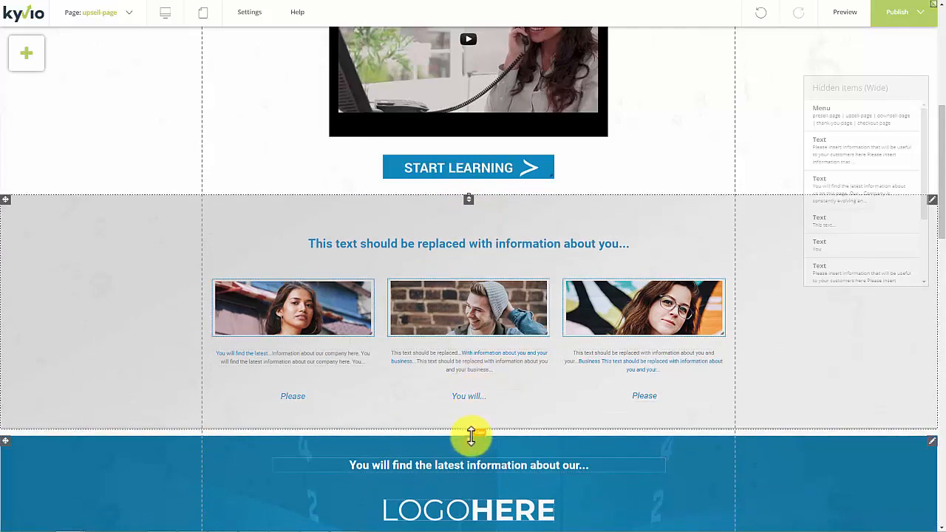
# - Examine the rest of the upsell page and the shape and blog items available for adding to it
pyautogui.scroll(-5, 463, 452)
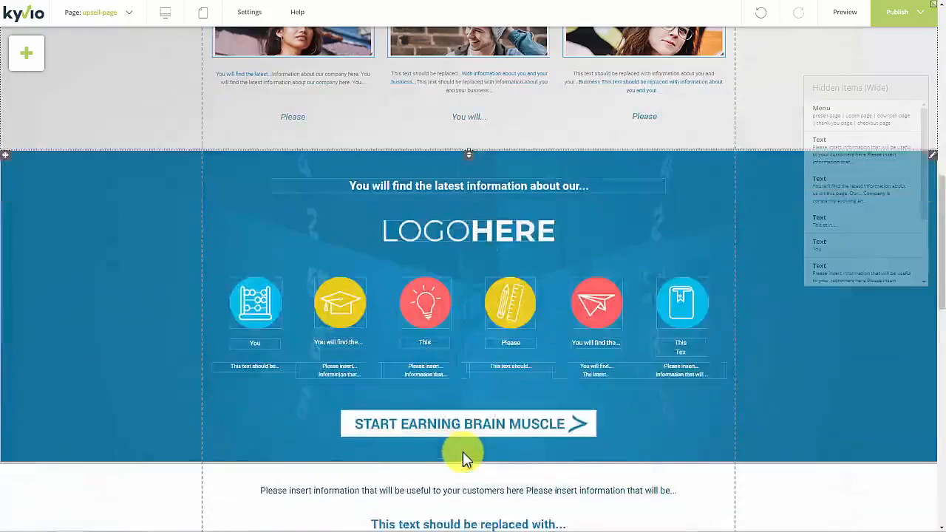
pyautogui.scroll(-2, 461, 452)
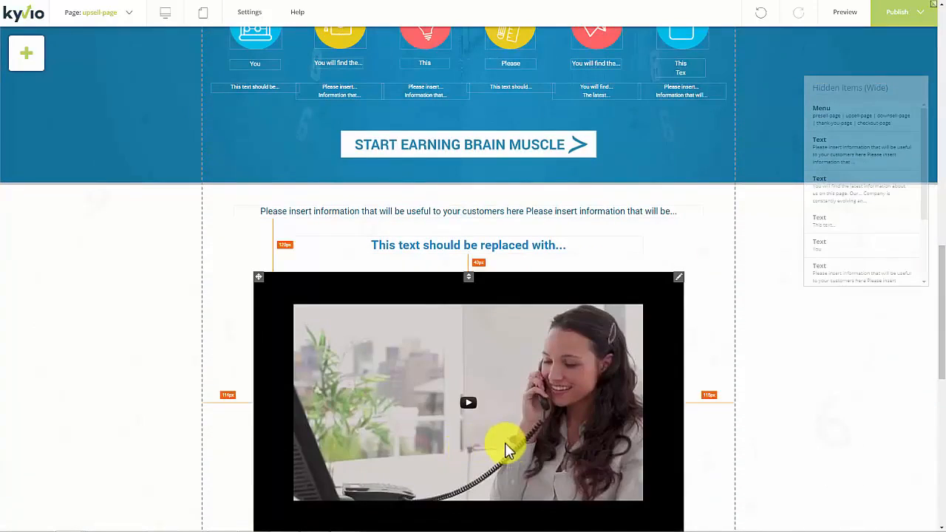
pyautogui.scroll(-8, 497, 414)
pyautogui.scroll(20, 498, 414)
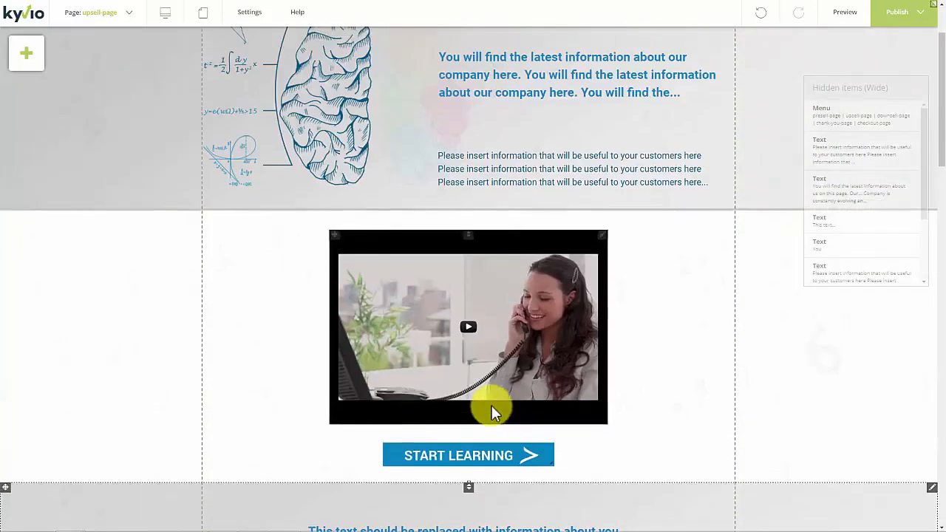
pyautogui.click(35, 62)
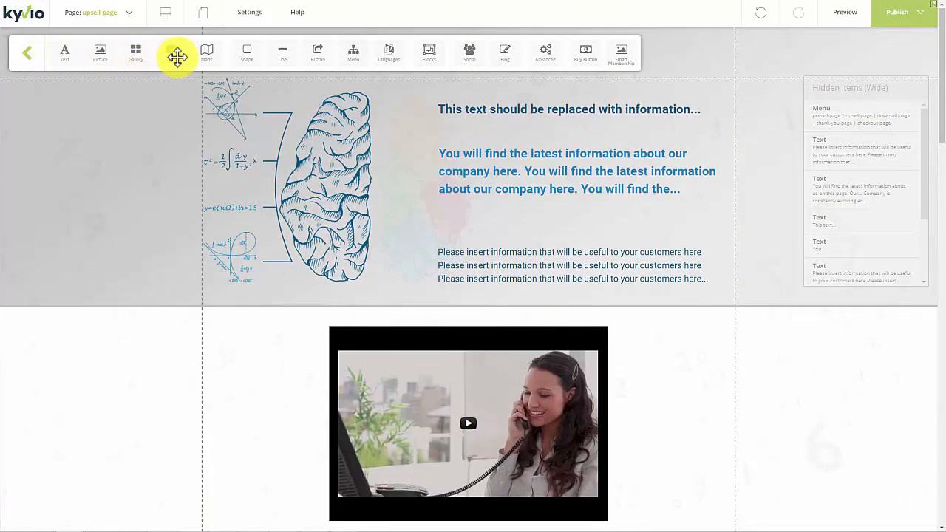
pyautogui.click(245, 57)
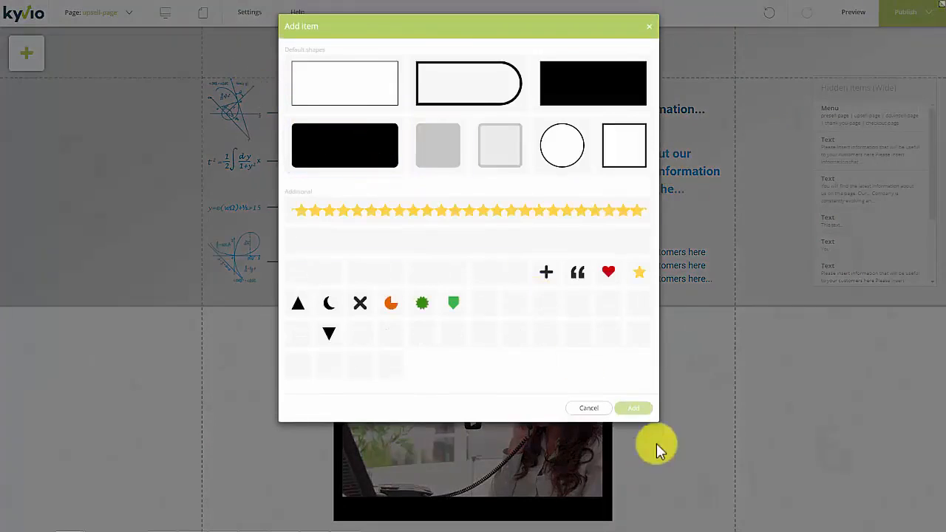
pyautogui.click(600, 416)
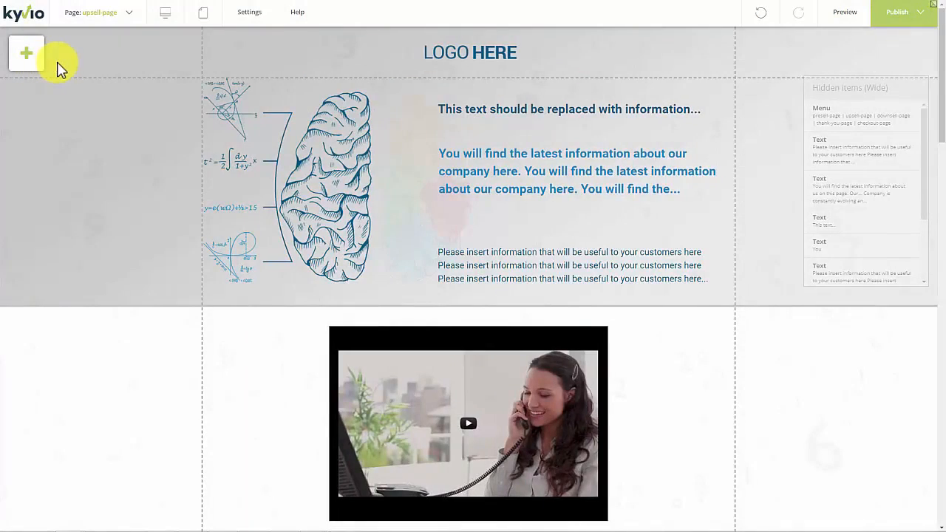
pyautogui.click(31, 59)
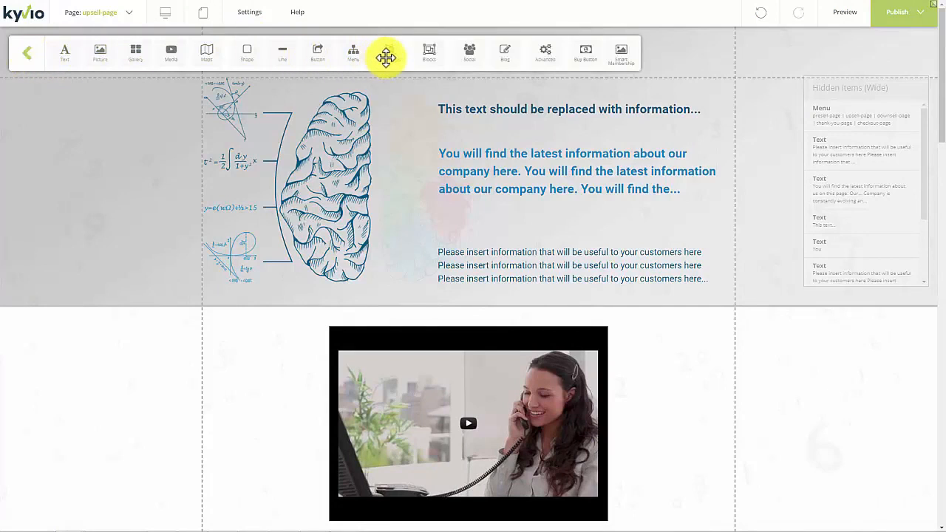
pyautogui.click(510, 53)
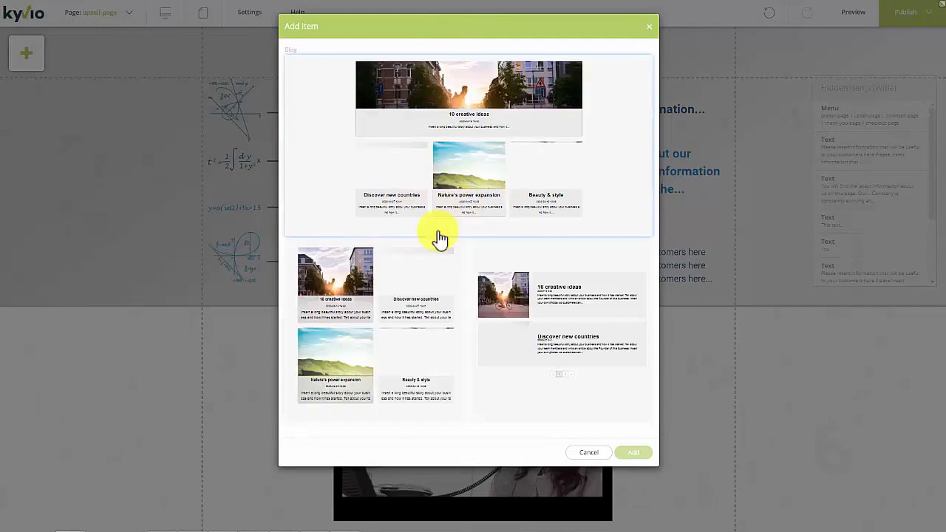
pyautogui.click(649, 27)
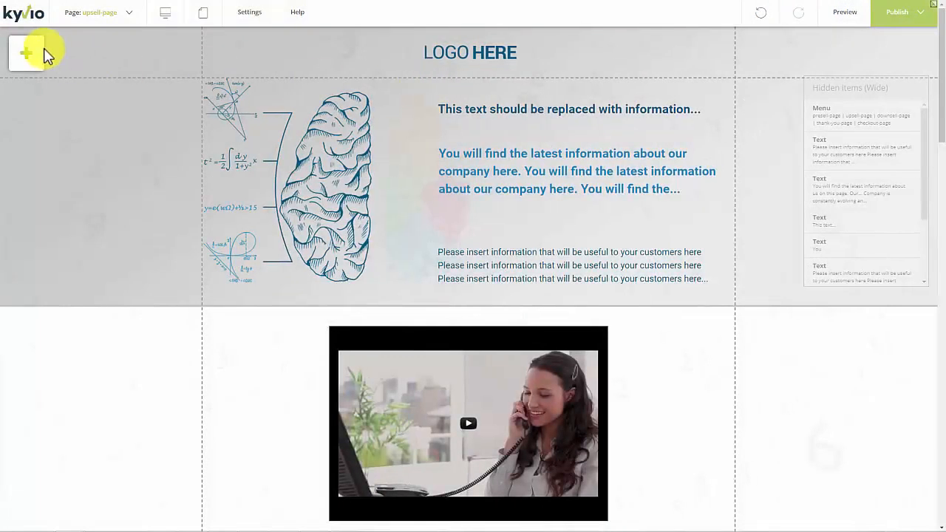
pyautogui.click(43, 52)
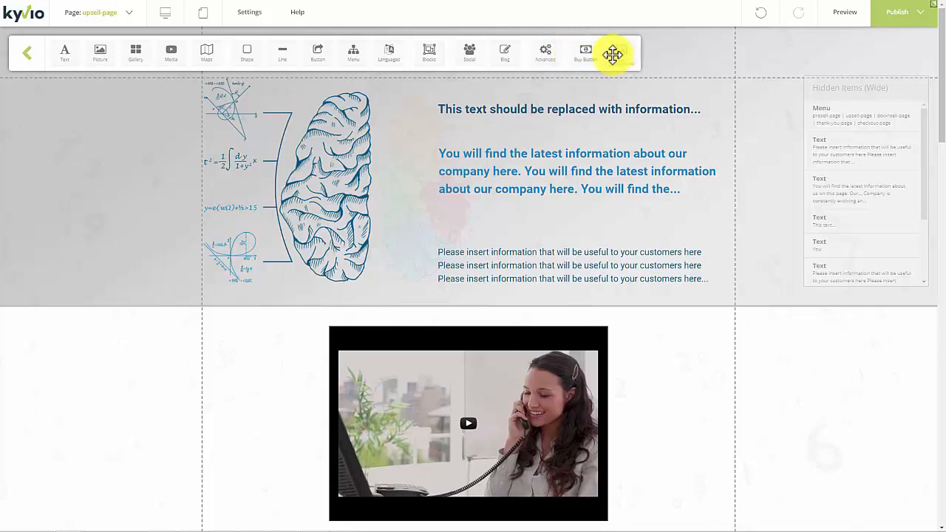
pyautogui.click(387, 54)
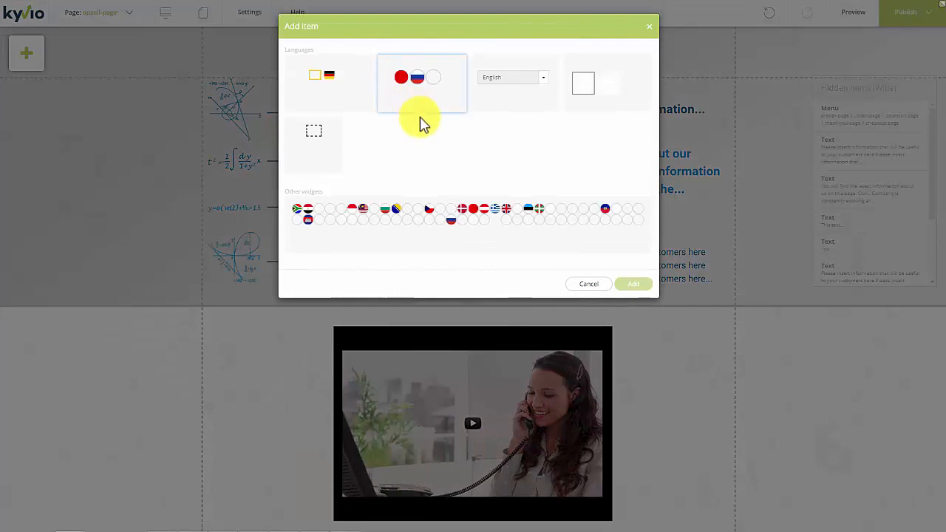
pyautogui.doubleClick(544, 84)
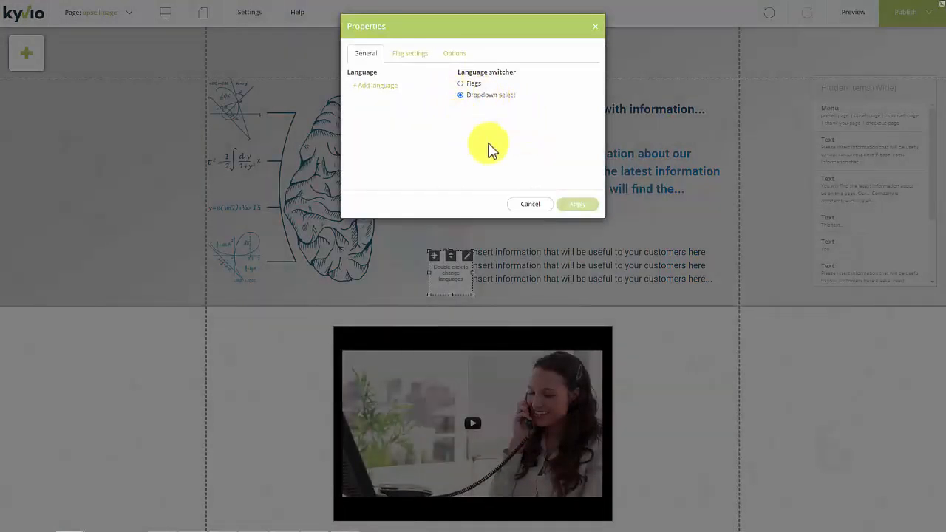
pyautogui.click(531, 205)
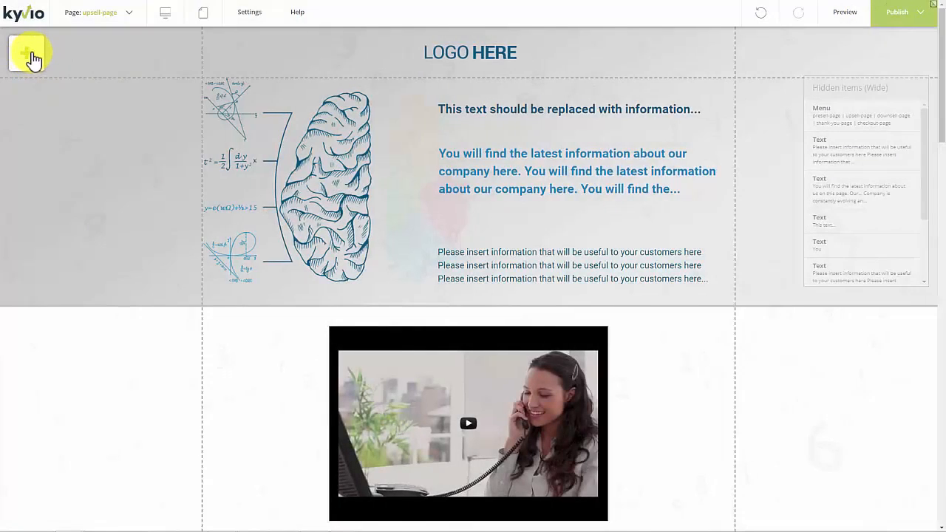
# - Add a buy button between the blue subheading and the paragraph below, and link it to product Meetvio Sales with price variant test
pyautogui.click(29, 54)
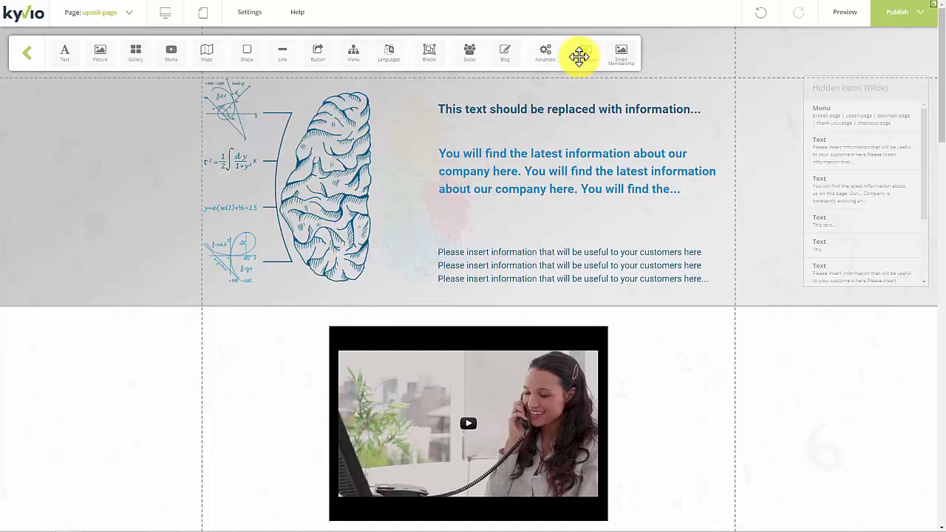
pyautogui.moveTo(589, 62); pyautogui.dragTo(573, 218)
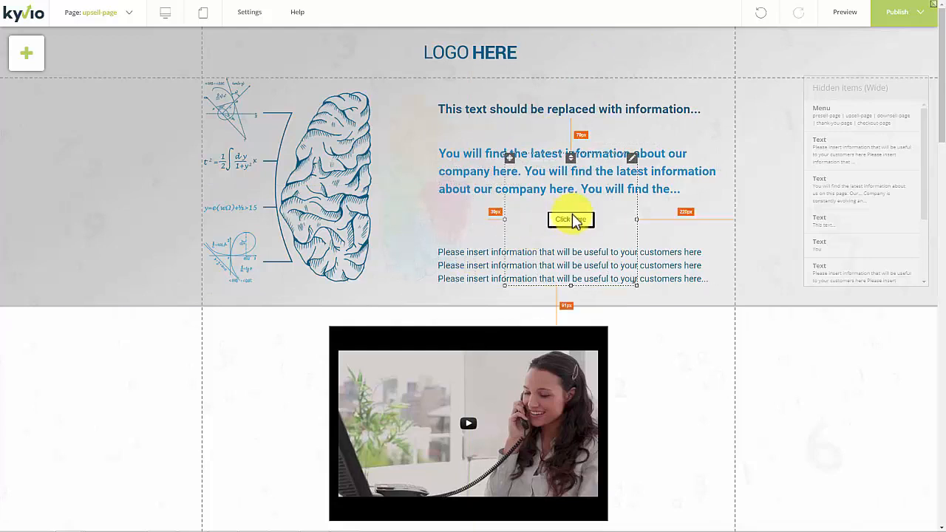
pyautogui.rightClick(635, 165)
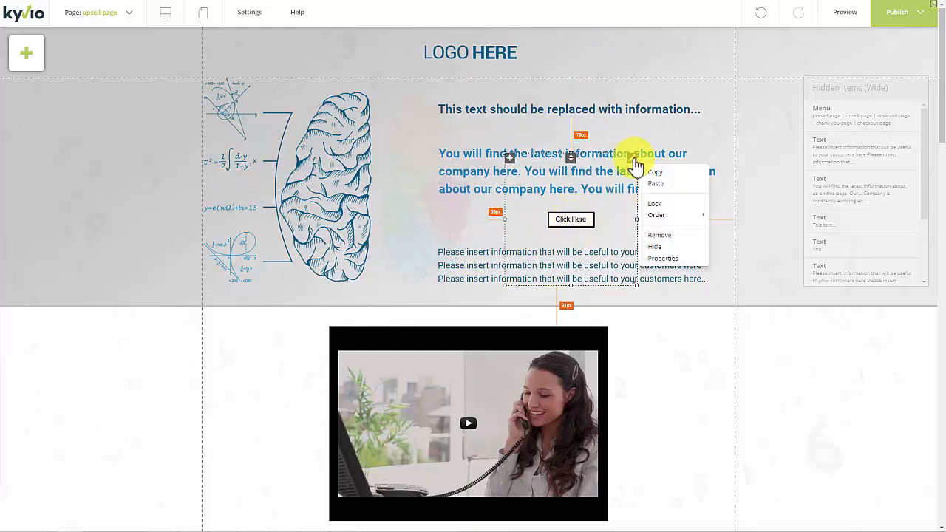
pyautogui.click(677, 264)
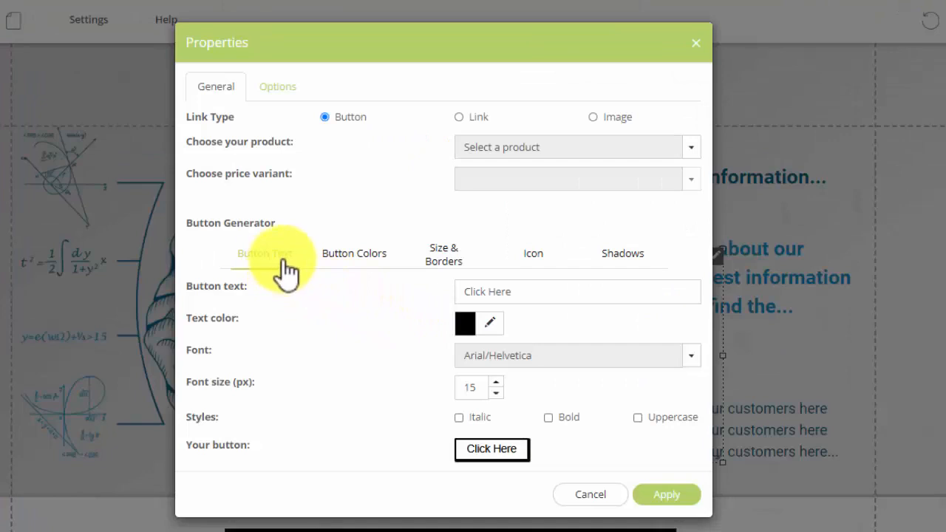
pyautogui.click(458, 260)
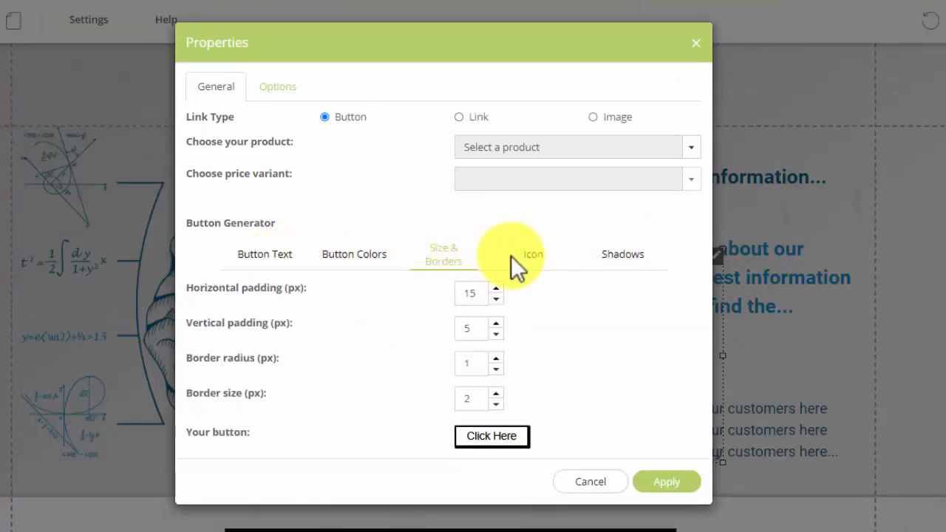
pyautogui.click(488, 152)
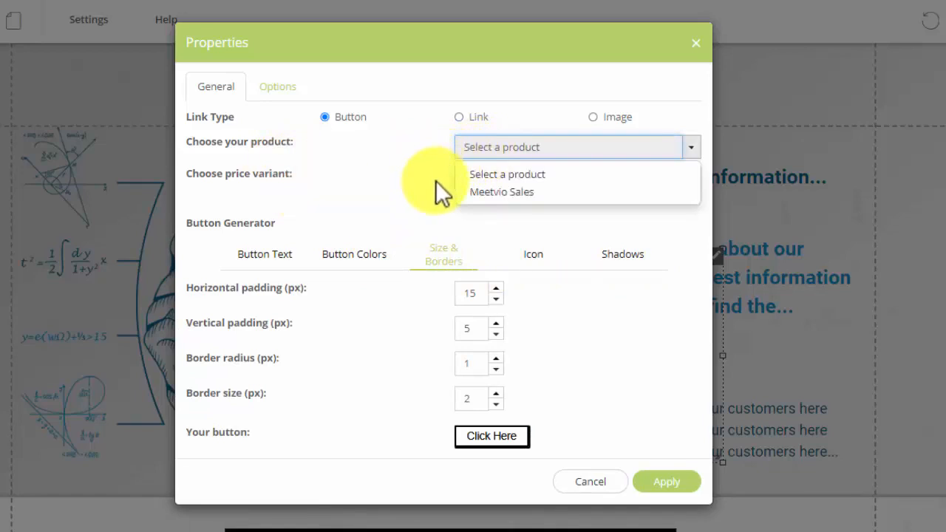
pyautogui.click(486, 193)
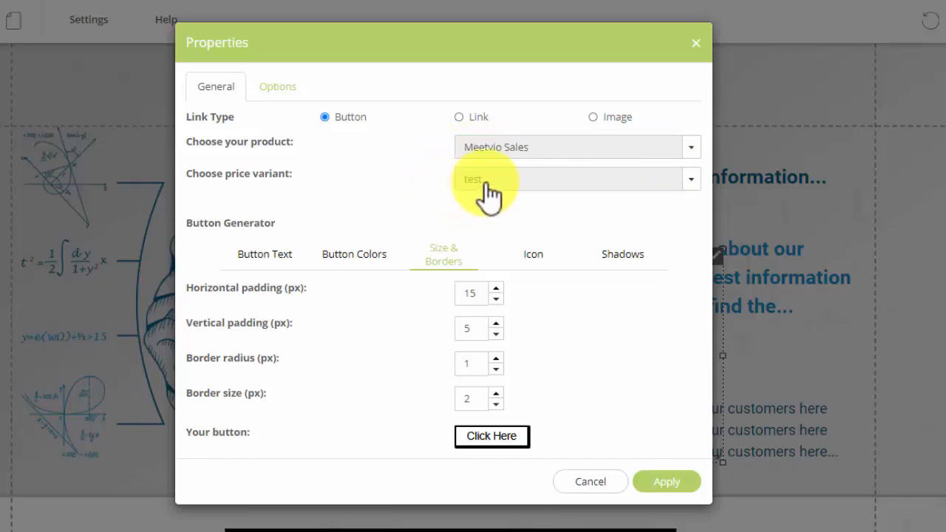
pyautogui.click(481, 181)
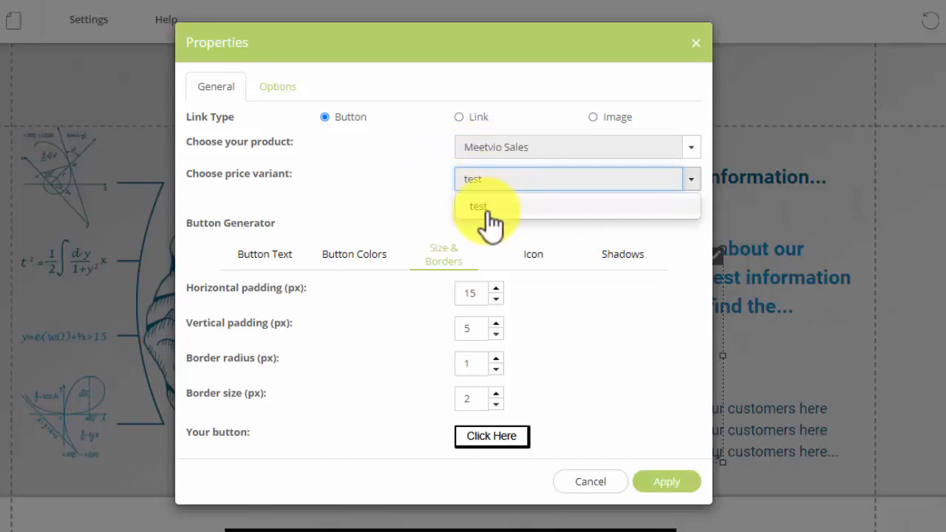
pyautogui.click(484, 209)
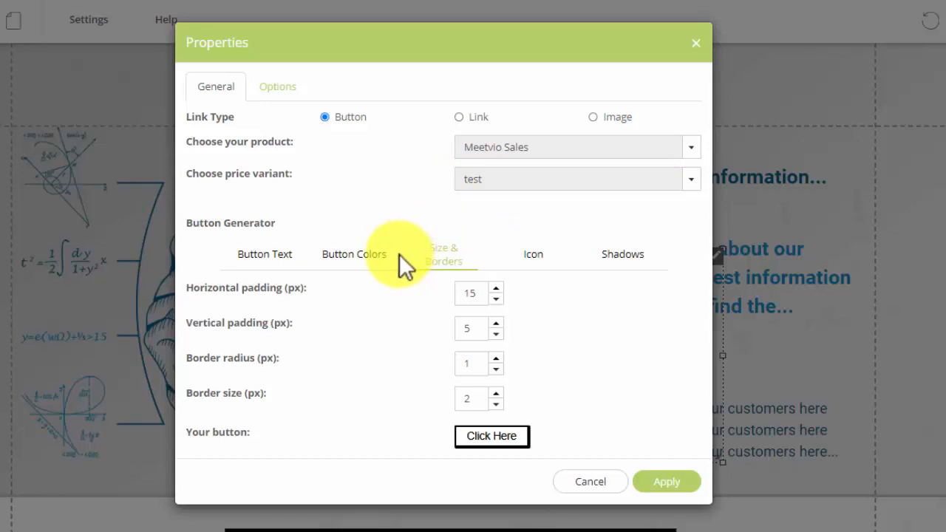
# - Set the buy button's background top color to red, #ed2d2d
pyautogui.click(280, 90)
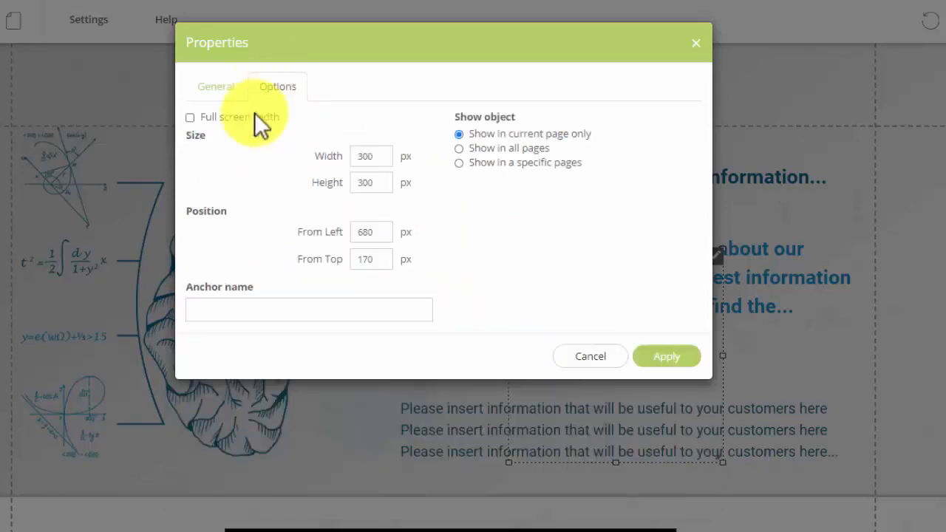
pyautogui.click(220, 90)
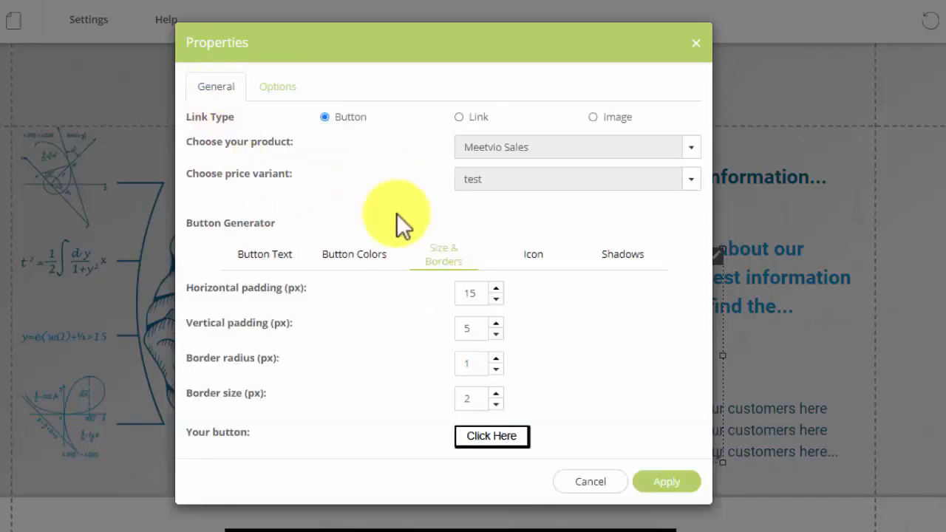
pyautogui.click(348, 257)
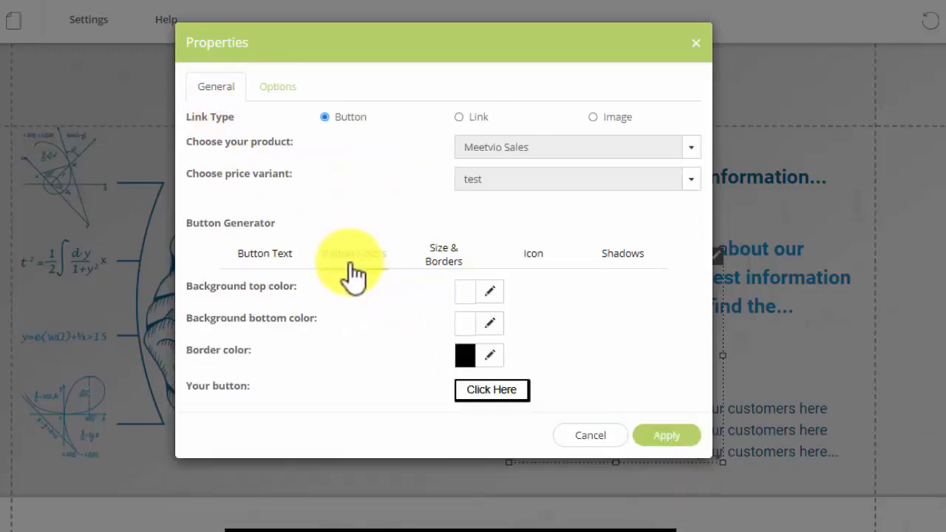
pyautogui.click(482, 293)
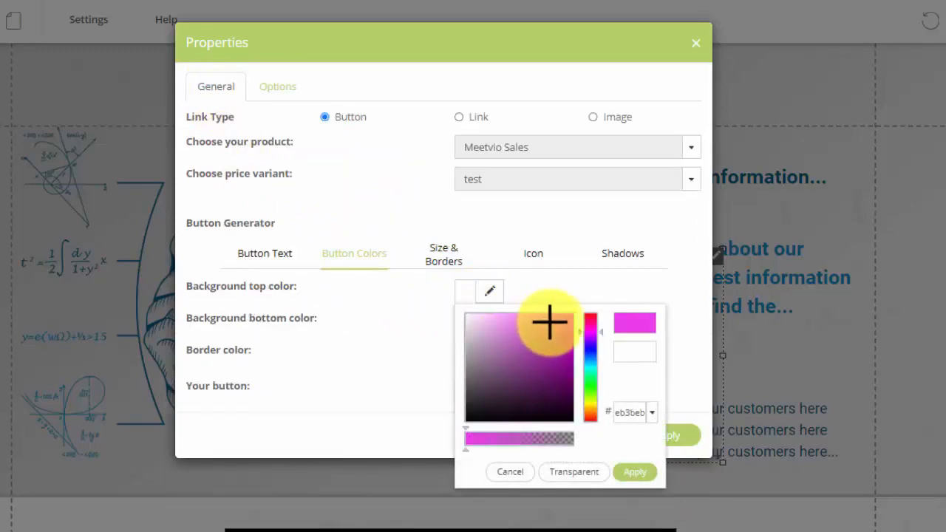
pyautogui.click(591, 315)
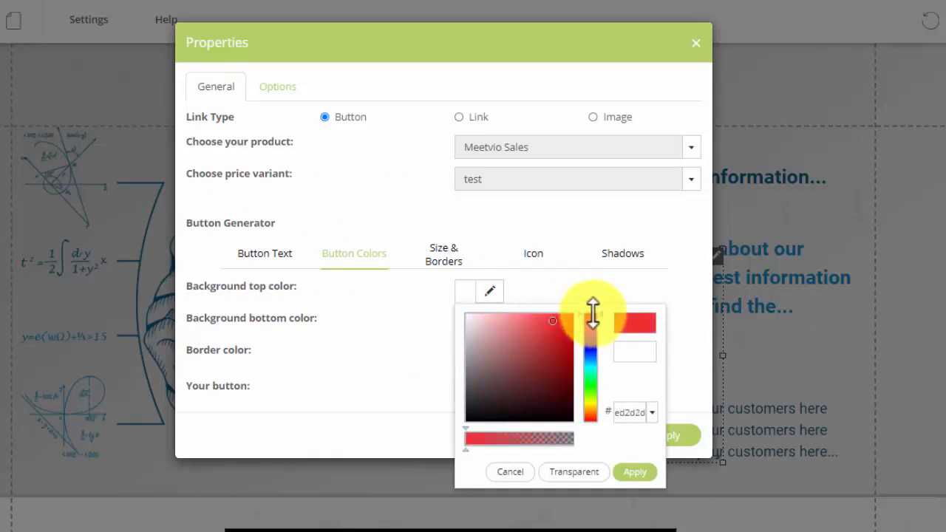
pyautogui.click(634, 473)
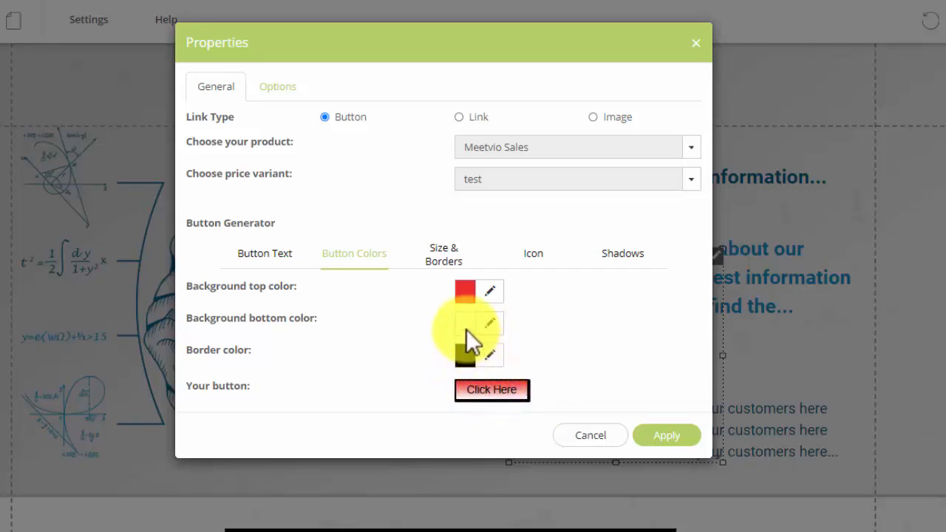
# - Set the buy button's background bottom color to bright red
pyautogui.click(489, 323)
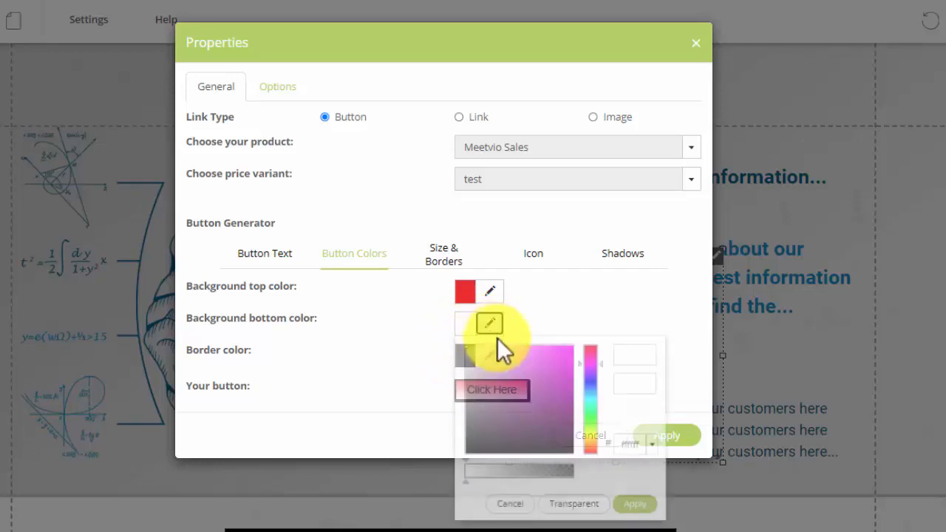
pyautogui.click(549, 348)
pyautogui.click(590, 347)
pyautogui.click(632, 503)
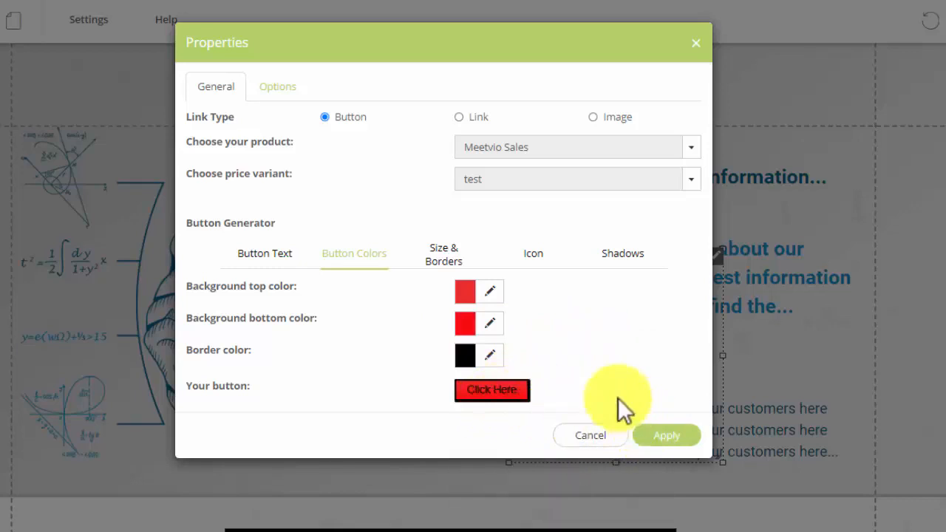
# - Change the buy button's text to "GO BUY NOW" and apply the button's properties
pyautogui.click(292, 259)
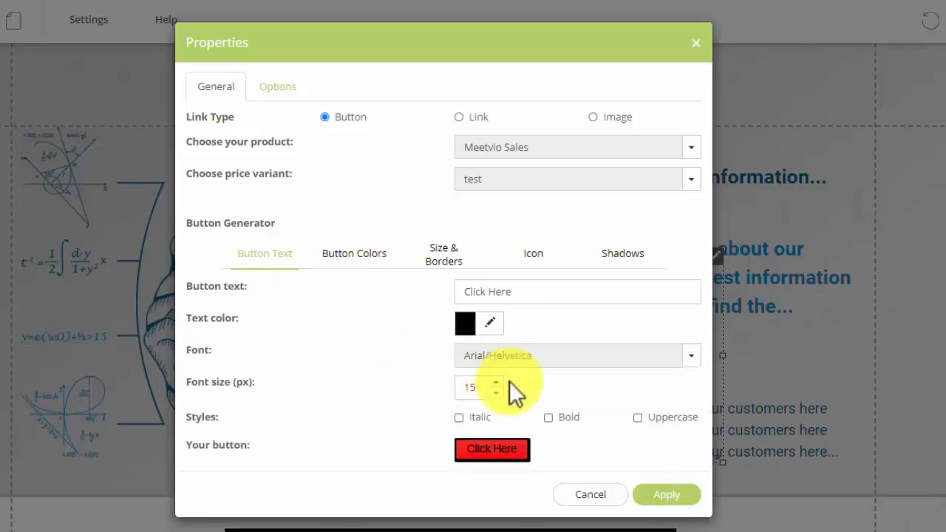
pyautogui.click(510, 293)
pyautogui.write('GO B')
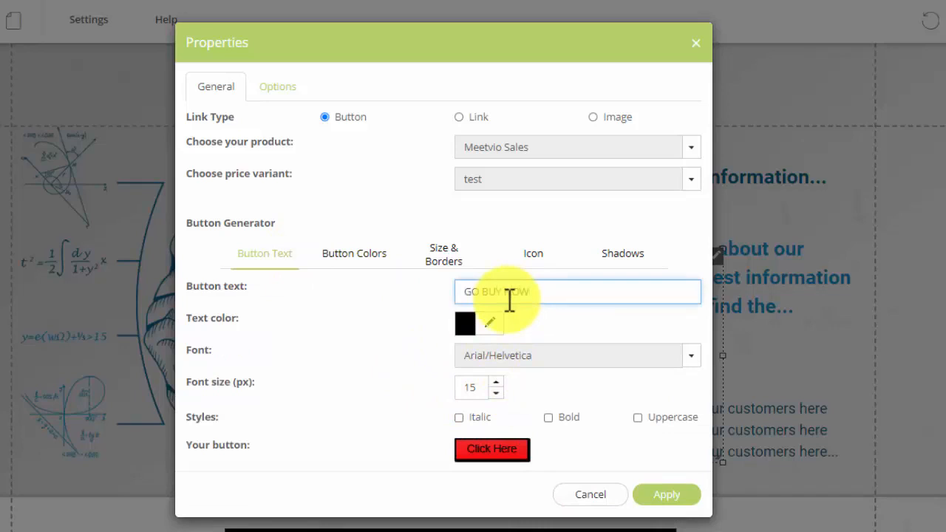
pyautogui.write('UY NOW')
pyautogui.click(667, 498)
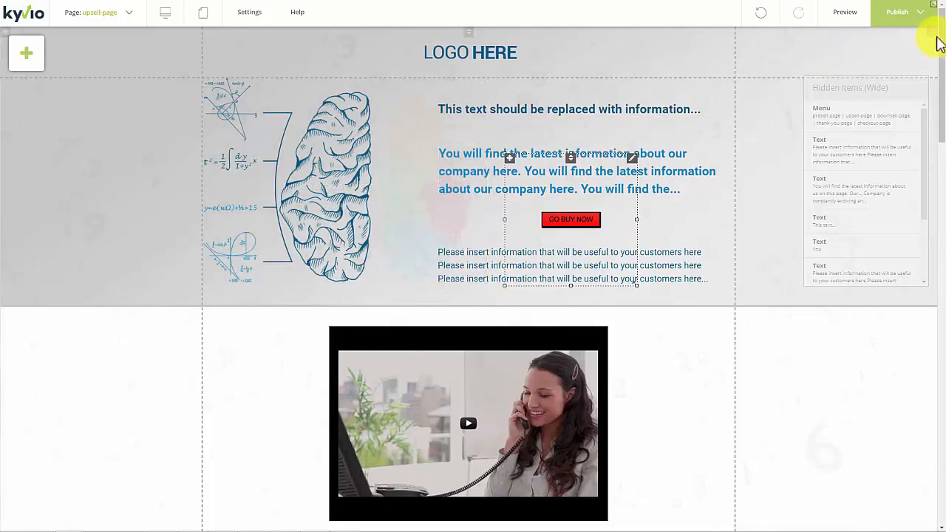
# - Publish the edited upsell page
pyautogui.click(909, 22)
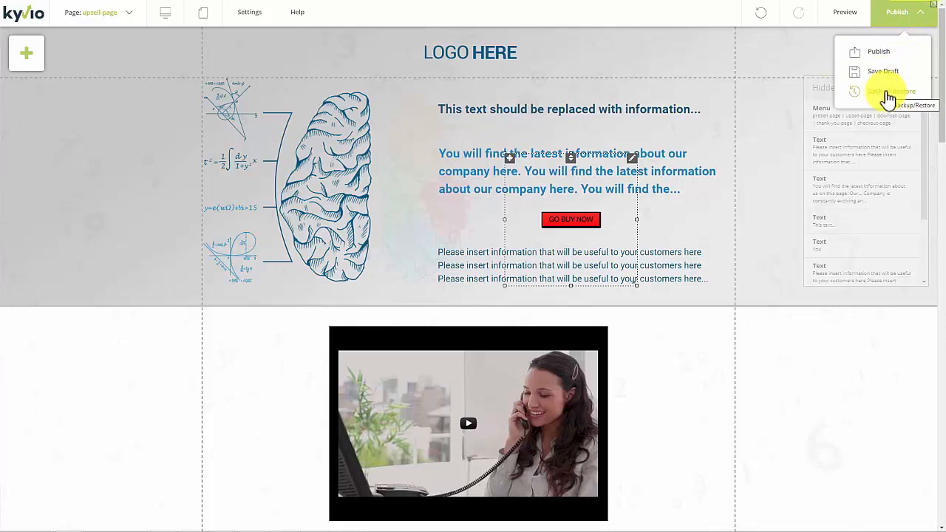
pyautogui.click(881, 56)
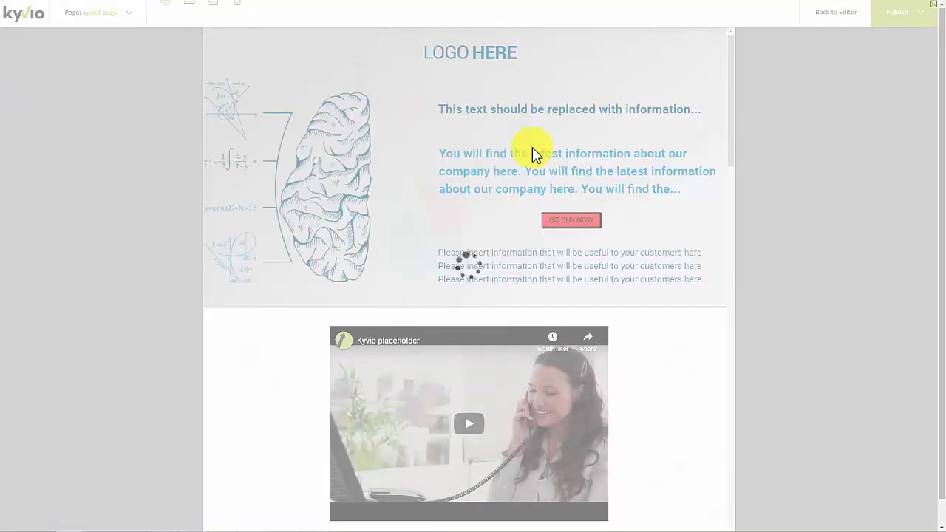
# - Review the upsell page preview down to its footer and return to the page editor
pyautogui.scroll(-20, 527, 177)
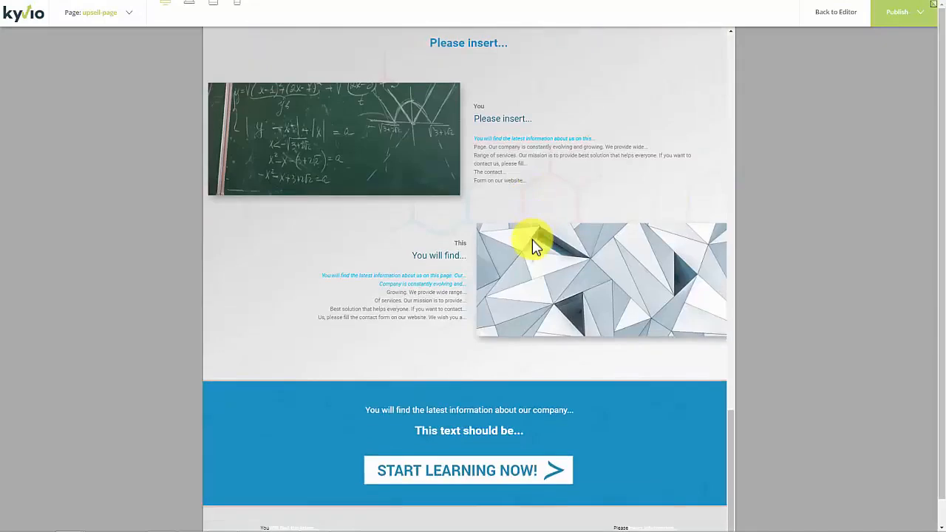
pyautogui.scroll(20, 535, 247)
pyautogui.click(837, 17)
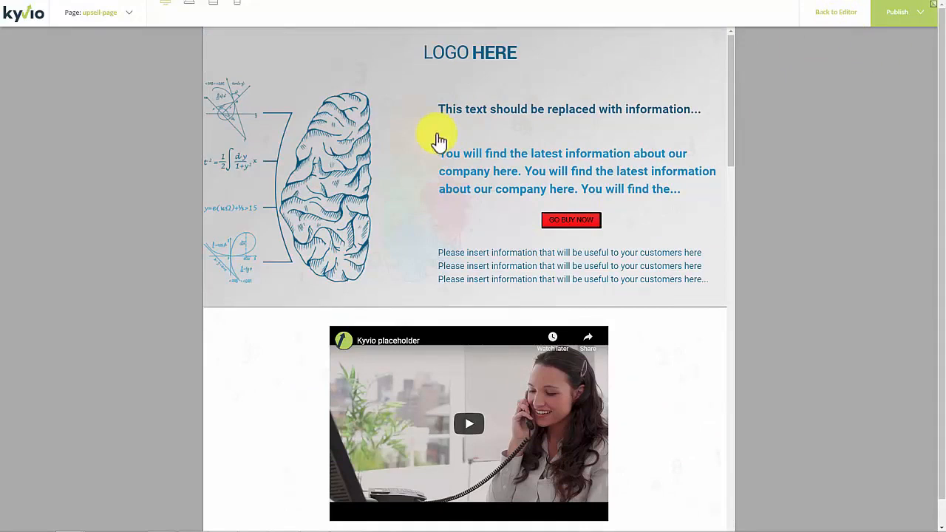
# - Toggle the Auto Layout option in the upsell page's device layouts
pyautogui.click(173, 22)
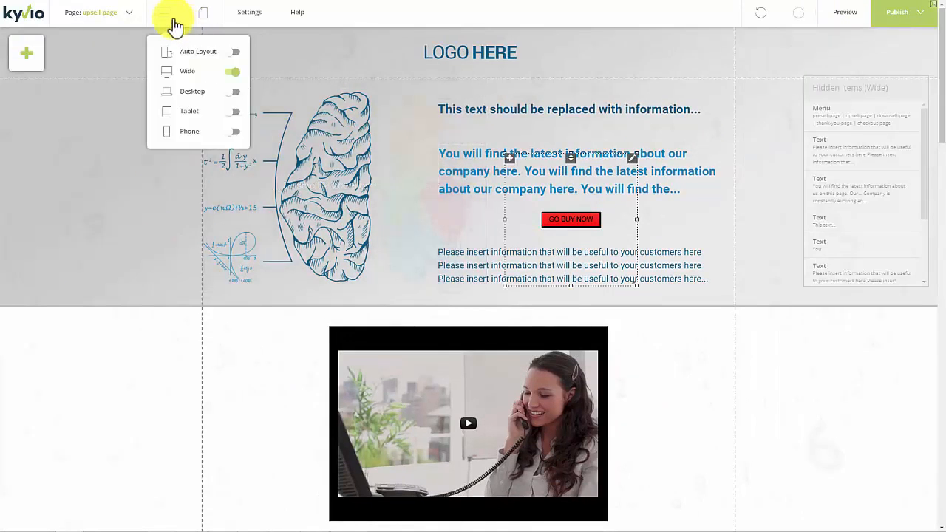
pyautogui.click(236, 55)
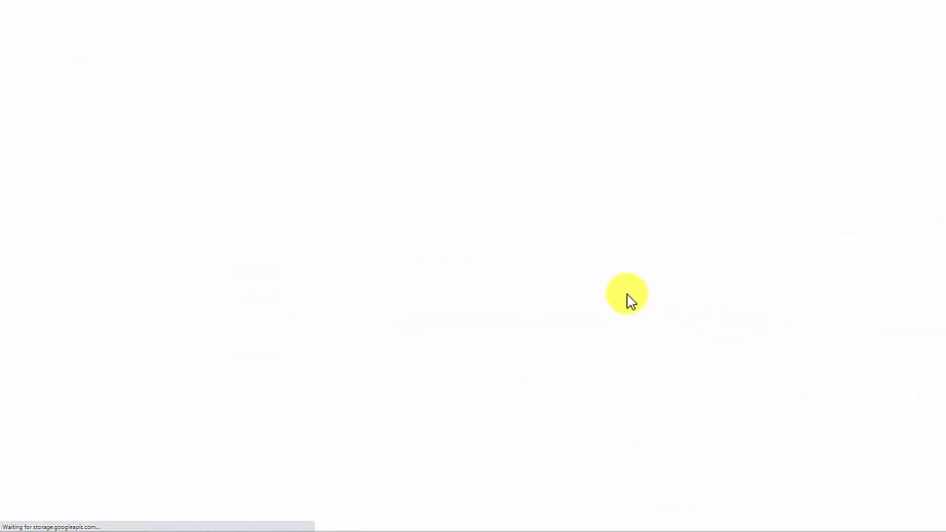
# - Examine the published upsell page from the buy button down through its sections to the footer
pyautogui.scroll(-15, 623, 291)
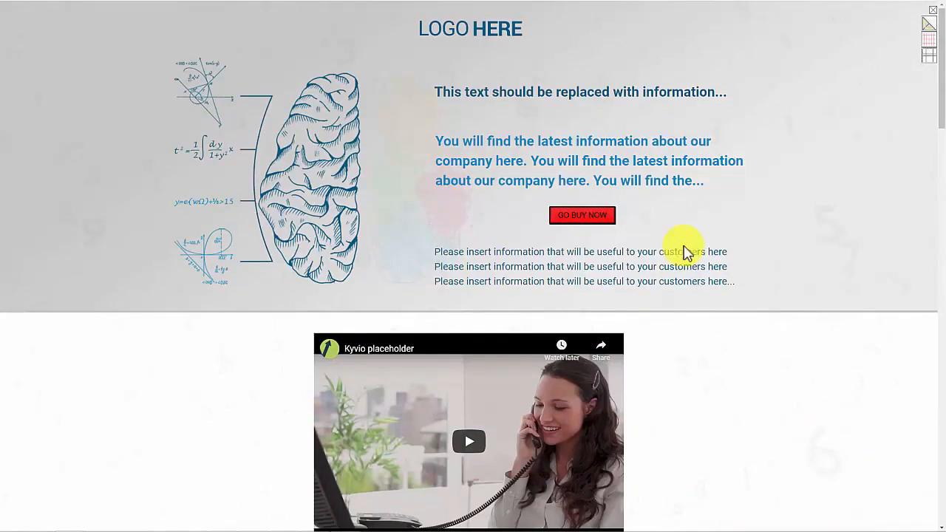
pyautogui.scroll(-8, 682, 259)
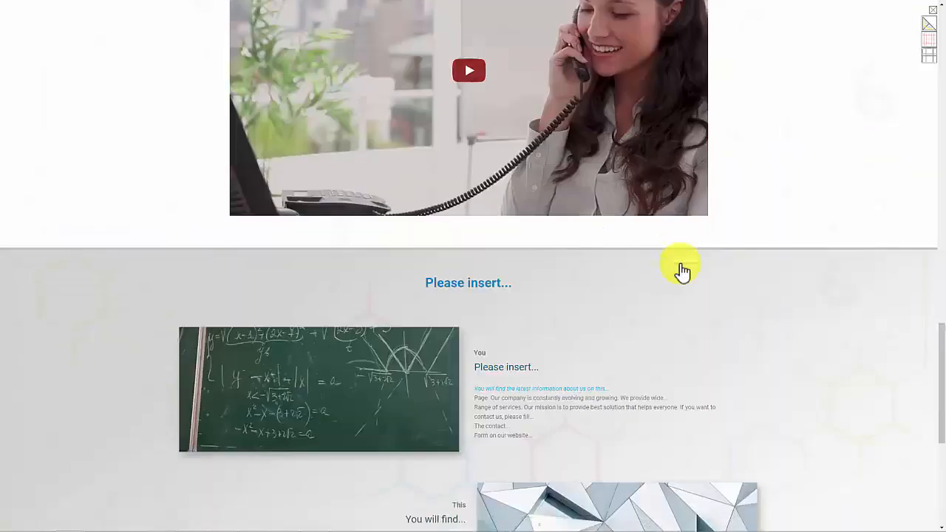
pyautogui.scroll(-5, 679, 268)
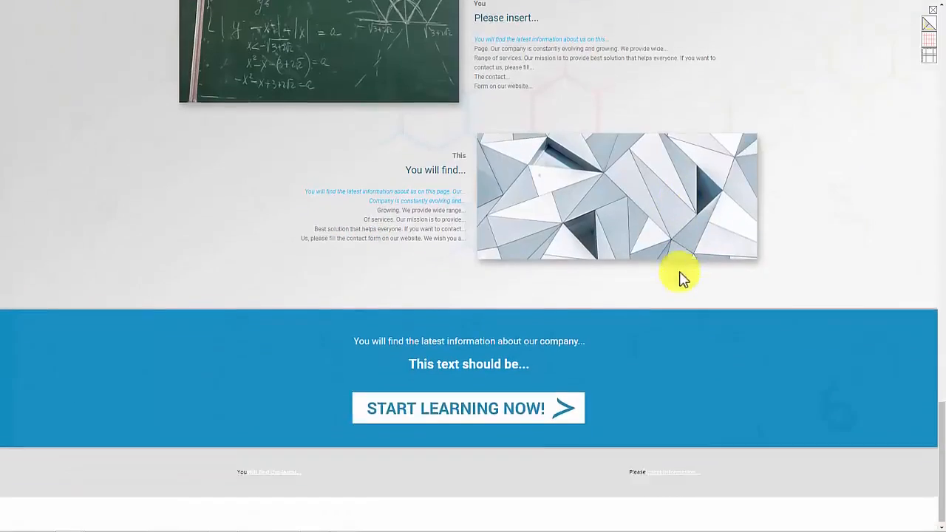
pyautogui.scroll(2, 676, 332)
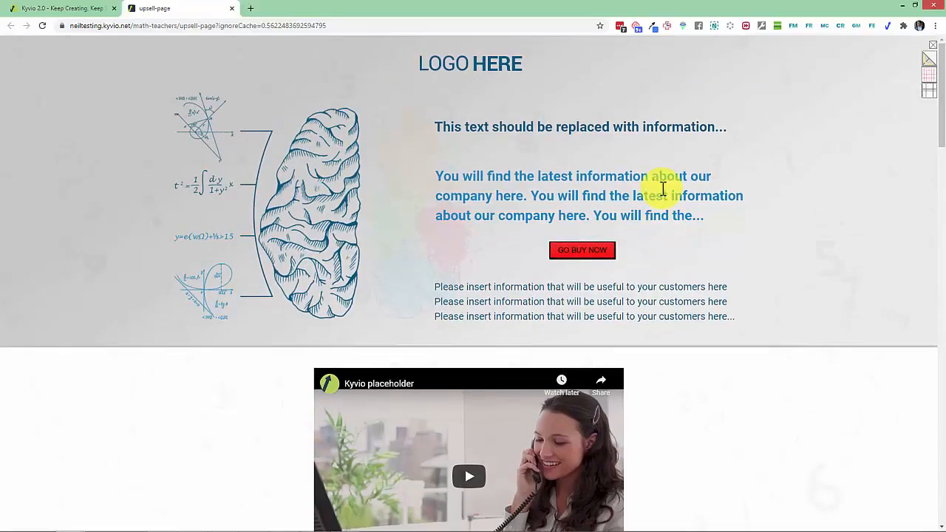
pyautogui.scroll(-8, 578, 229)
pyautogui.scroll(-10, 577, 236)
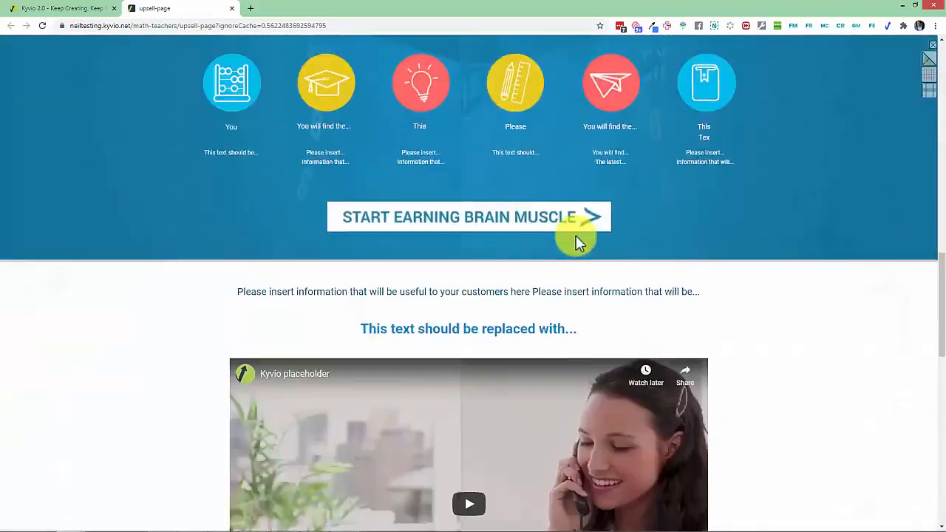
pyautogui.scroll(11, 577, 255)
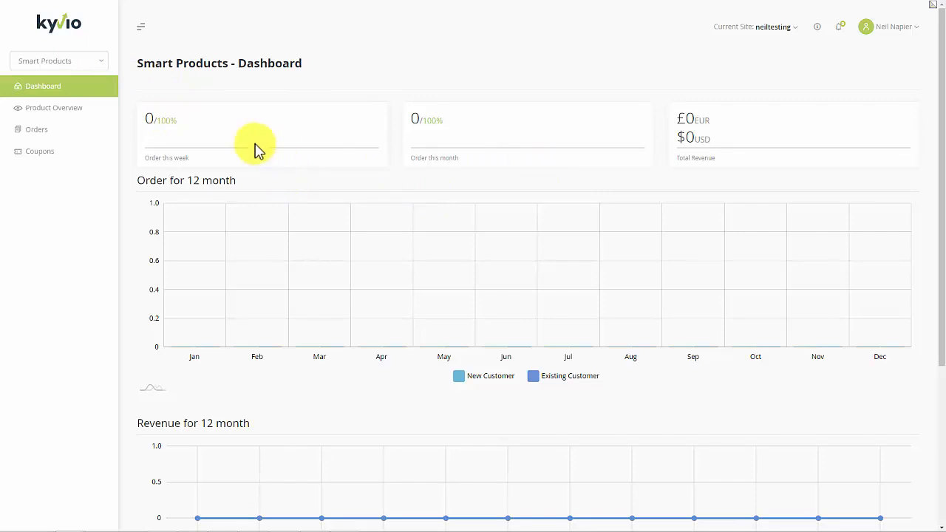
# - Look over the Smart Products dashboard's charts and customer tables, and open the product overview
pyautogui.scroll(-3, 334, 324)
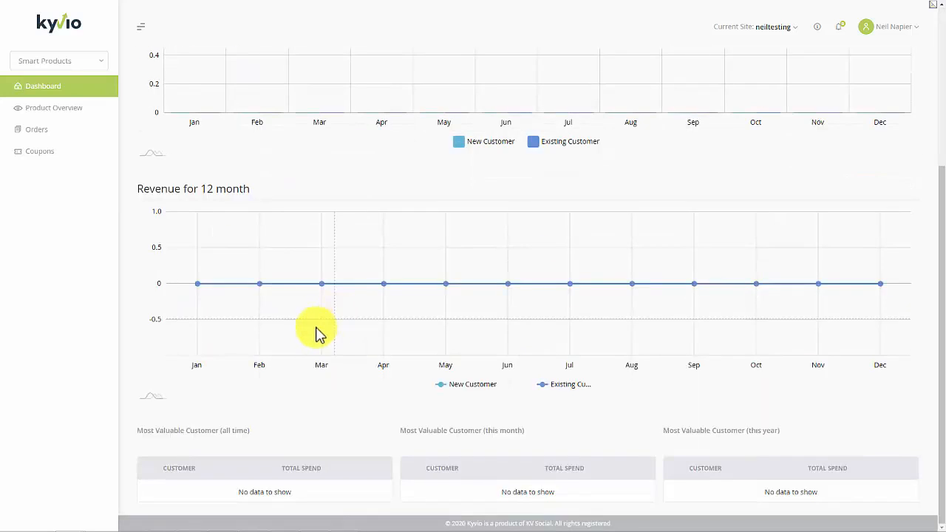
pyautogui.scroll(3, 201, 205)
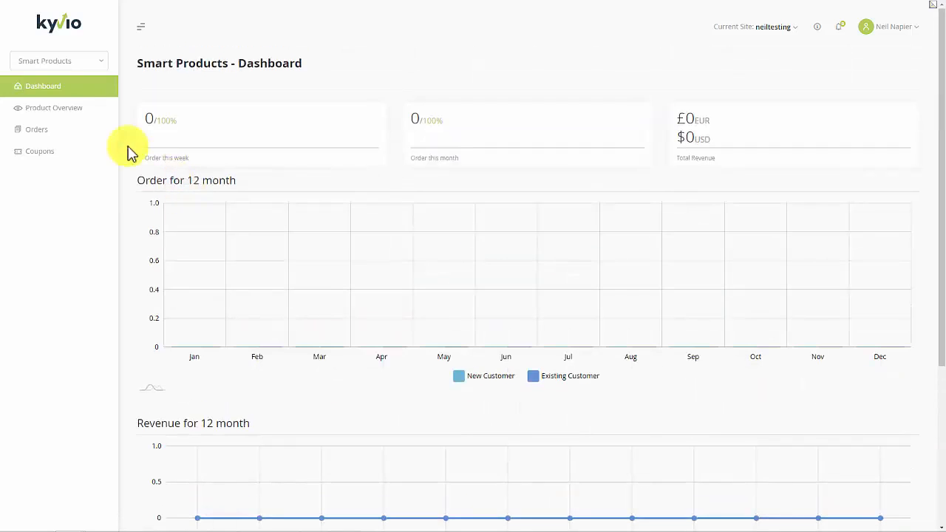
pyautogui.click(80, 117)
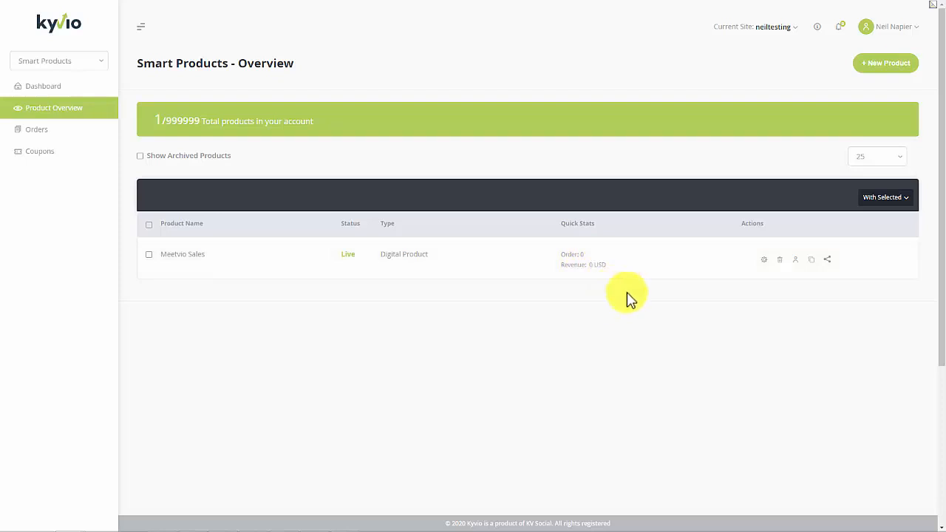
pyautogui.click(887, 70)
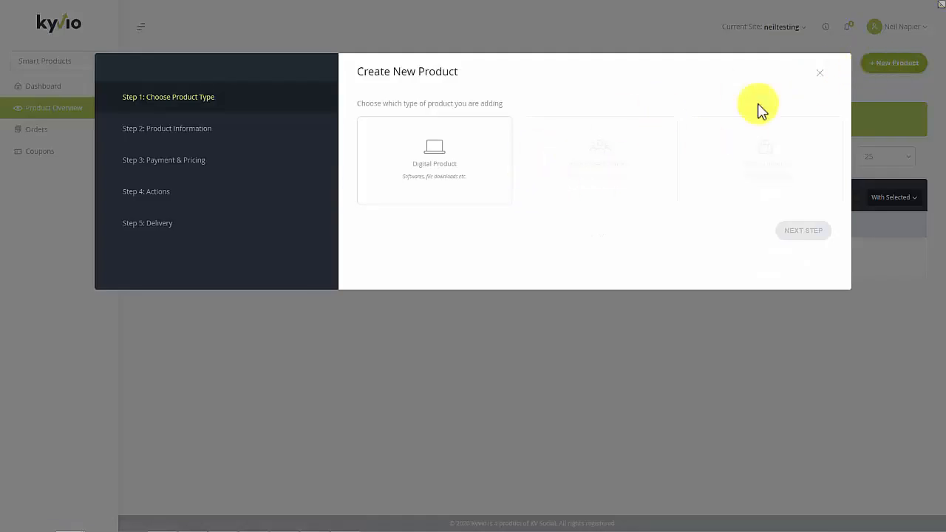
pyautogui.click(478, 198)
pyautogui.click(772, 235)
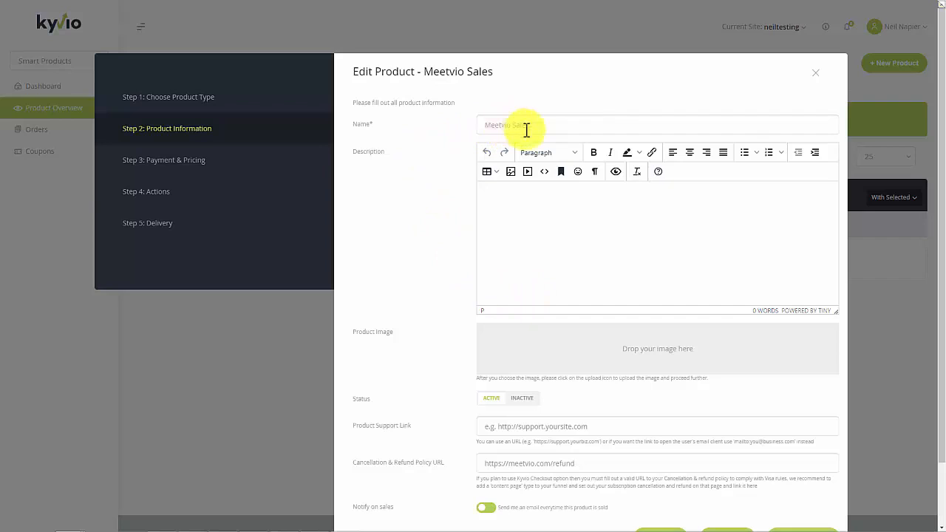
pyautogui.scroll(-2, 544, 280)
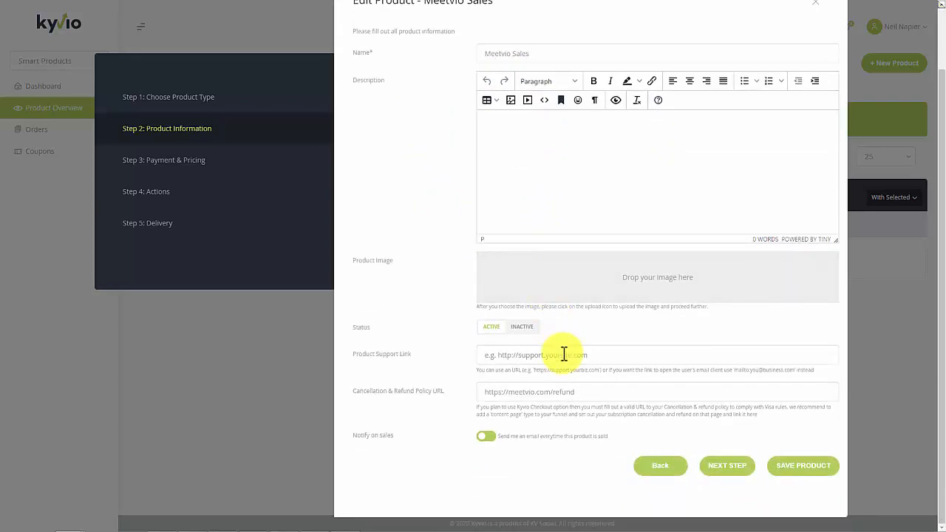
pyautogui.click(563, 357)
pyautogui.click(558, 379)
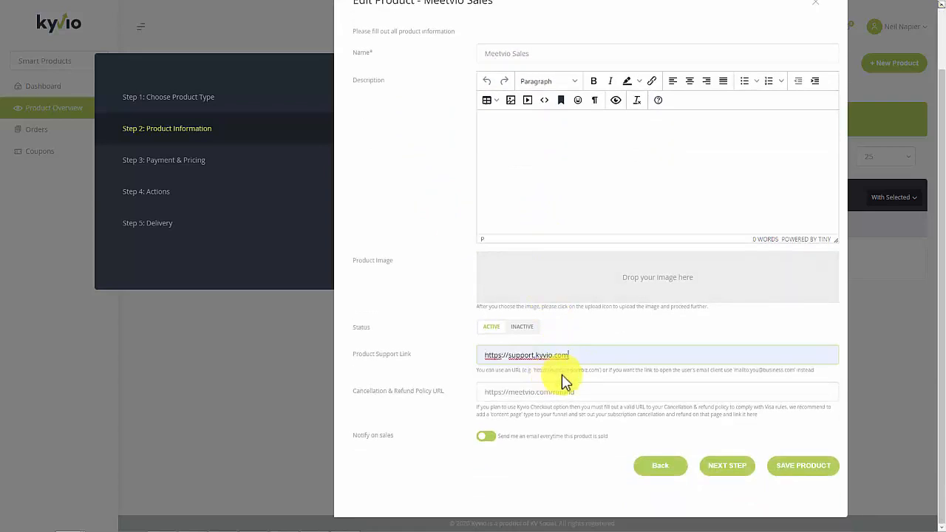
pyautogui.click(732, 468)
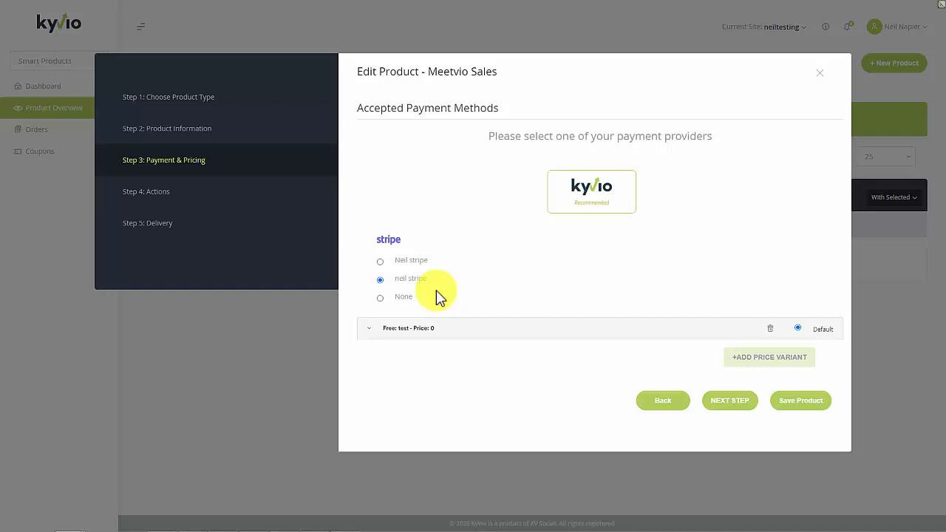
# - Change the "test" price variant's pricing type to Subscription and set its monthly price to 69
pyautogui.click(397, 338)
pyautogui.scroll(-4, 517, 351)
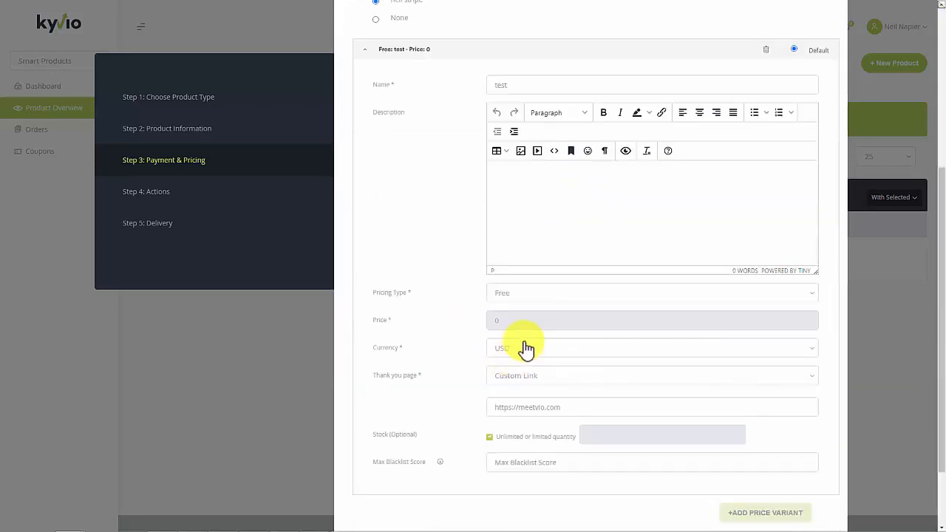
pyautogui.click(519, 296)
pyautogui.click(522, 349)
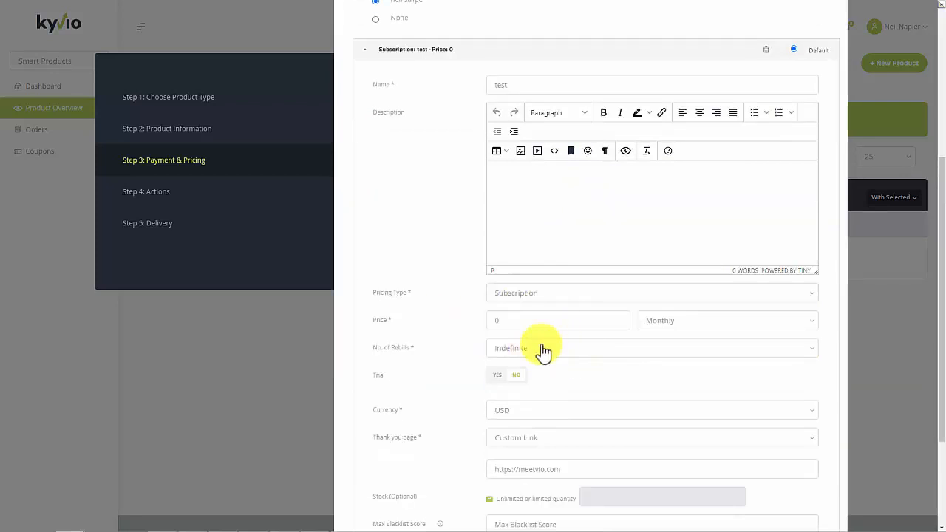
pyautogui.doubleClick(490, 321)
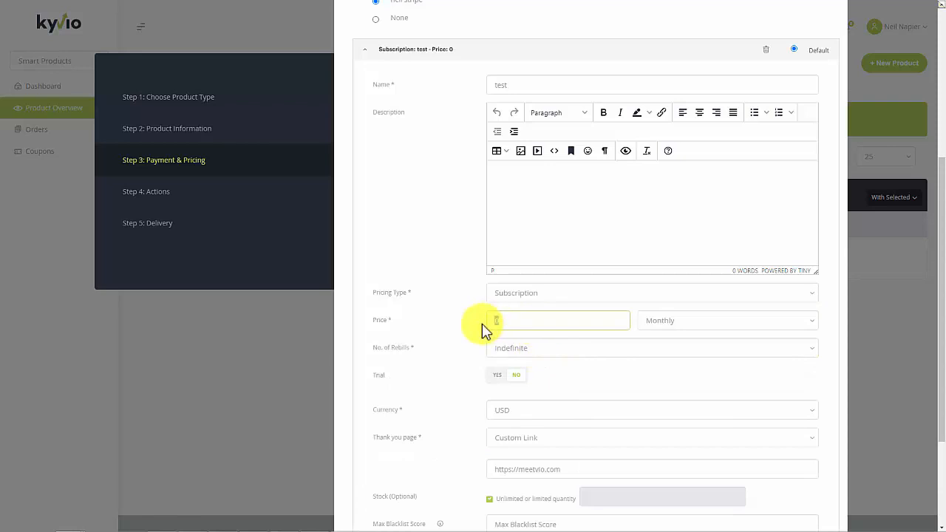
pyautogui.write('69')
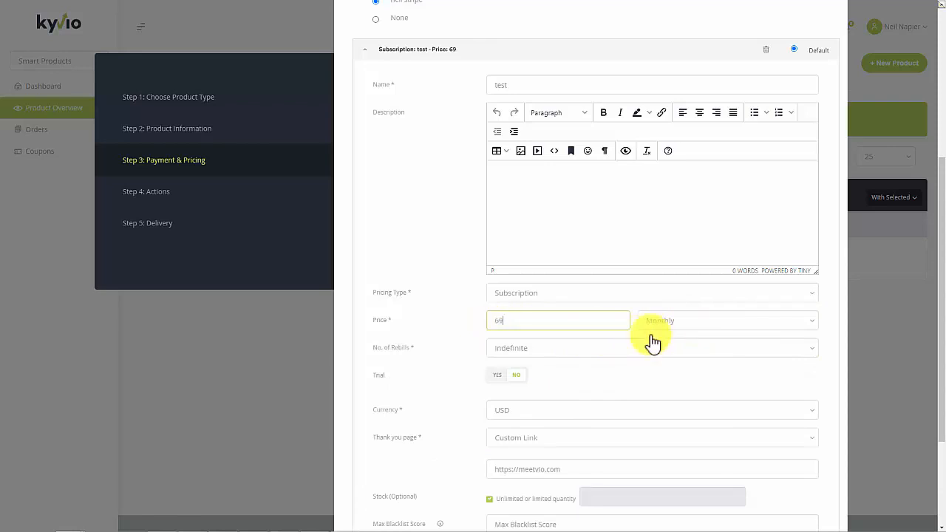
pyautogui.click(450, 398)
pyautogui.scroll(-1, 454, 410)
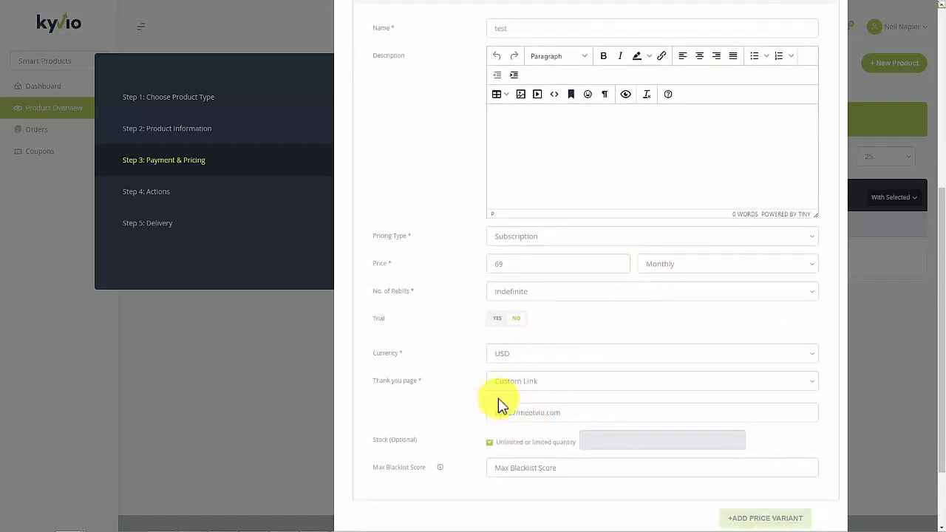
pyautogui.middleClick(479, 404)
pyautogui.click(572, 390)
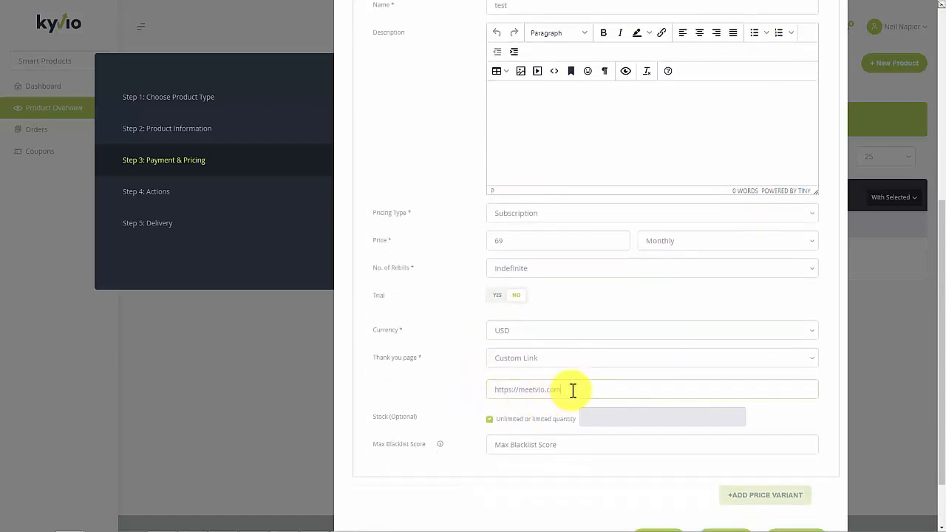
pyautogui.write('ty')
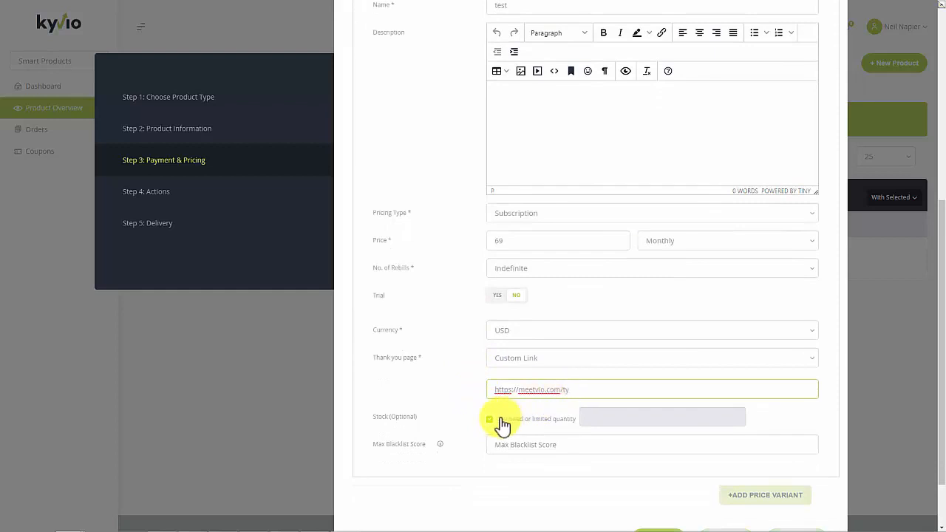
pyautogui.click(473, 431)
pyautogui.middleClick(487, 484)
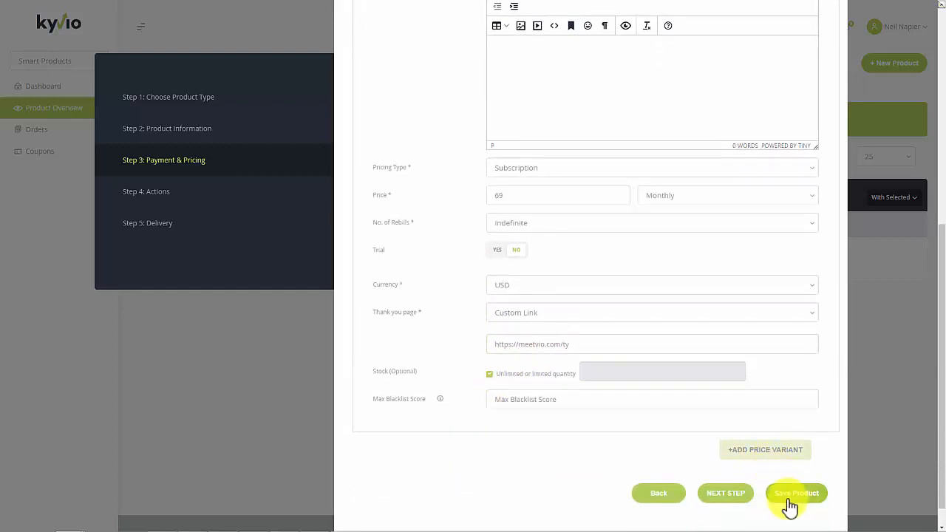
pyautogui.click(750, 497)
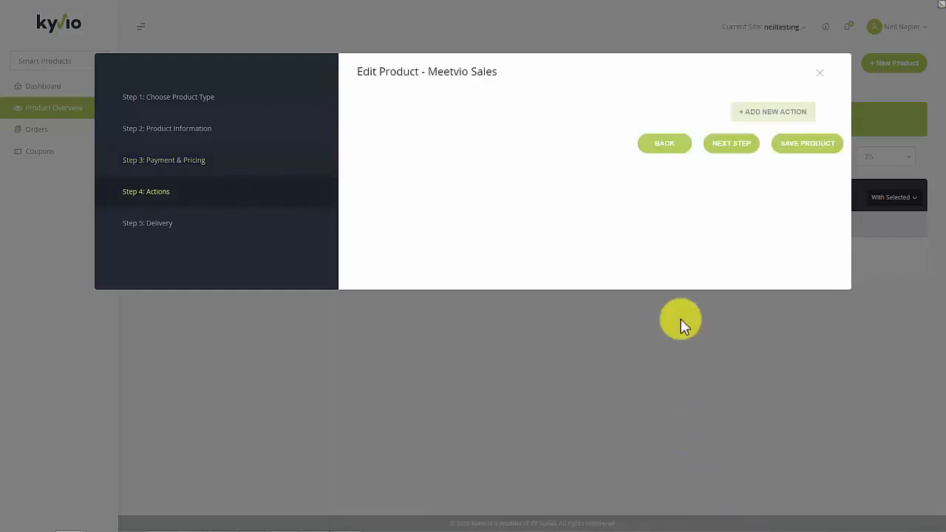
pyautogui.click(726, 145)
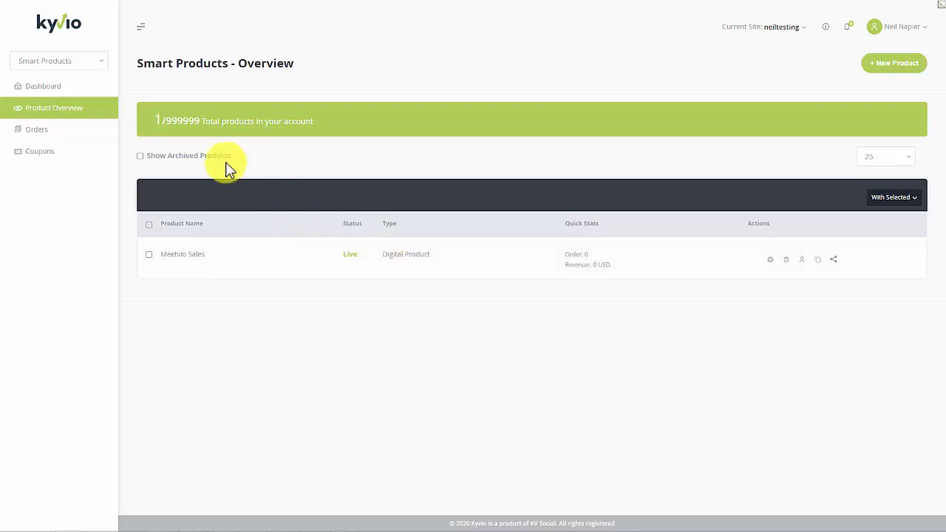
# - Switch to Smart Funnels, start a new funnel of type Import Funnel and continue to its customization
pyautogui.click(87, 62)
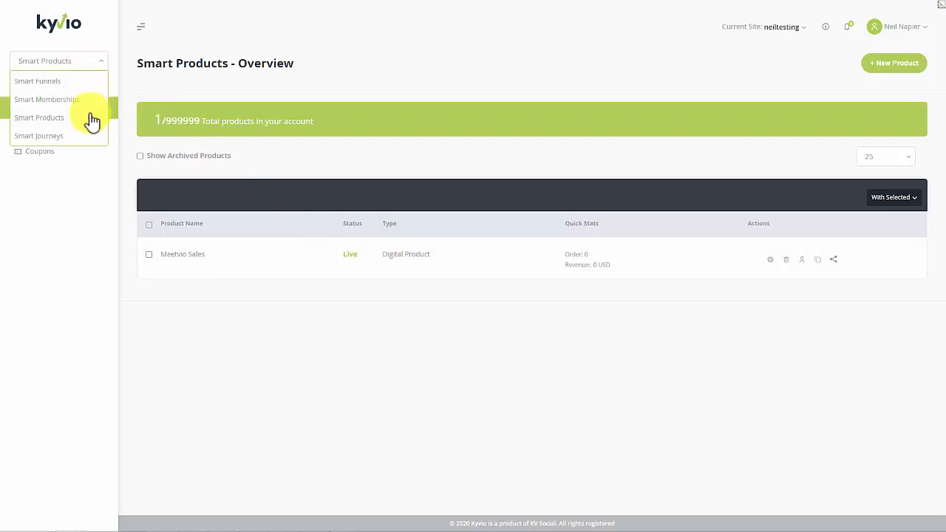
pyautogui.click(85, 82)
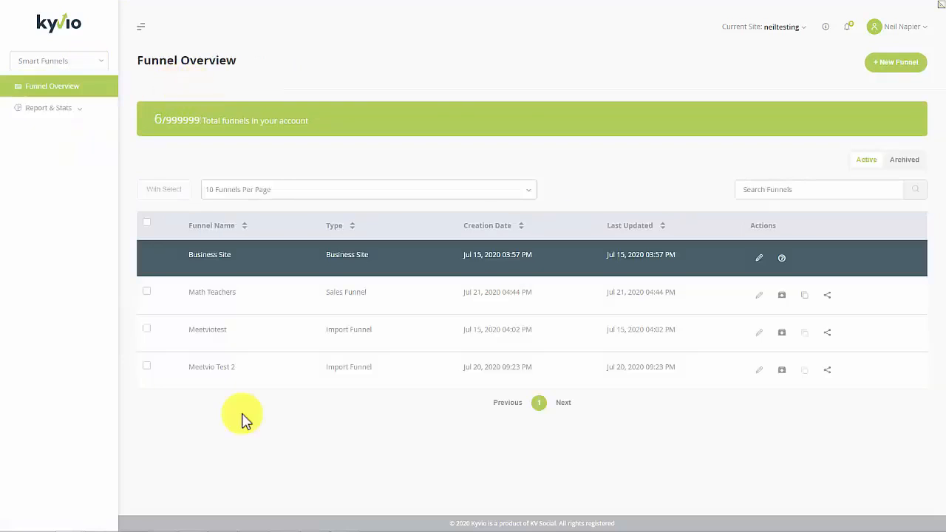
pyautogui.click(884, 62)
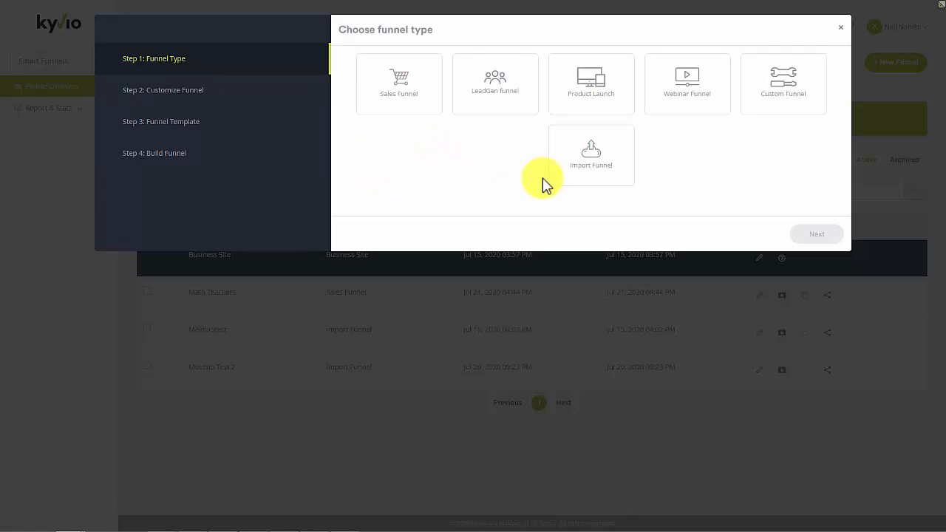
pyautogui.click(594, 169)
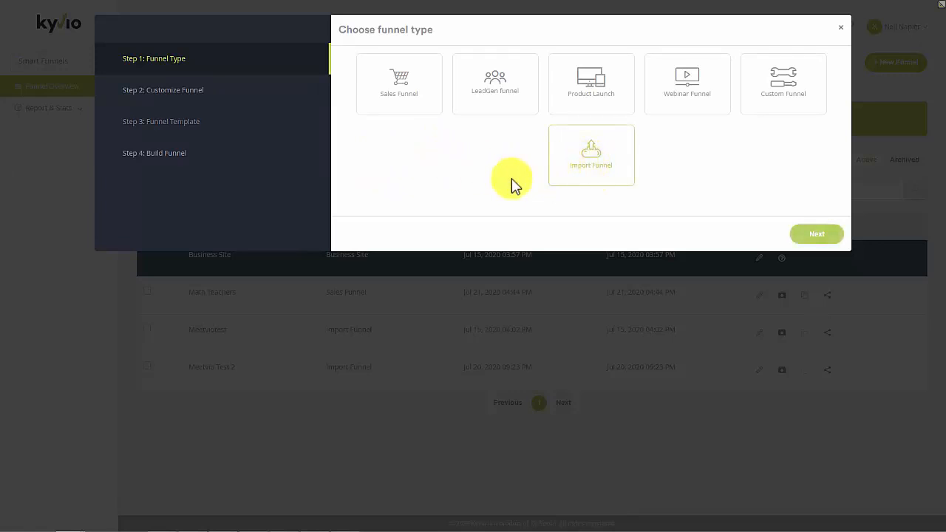
pyautogui.click(810, 235)
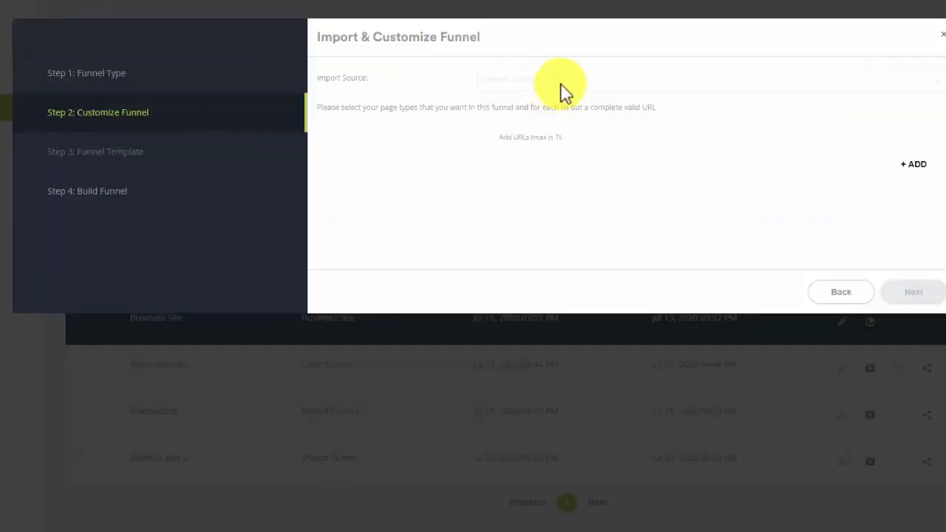
# - Add two page URL entries to the imported funnel
pyautogui.click(909, 166)
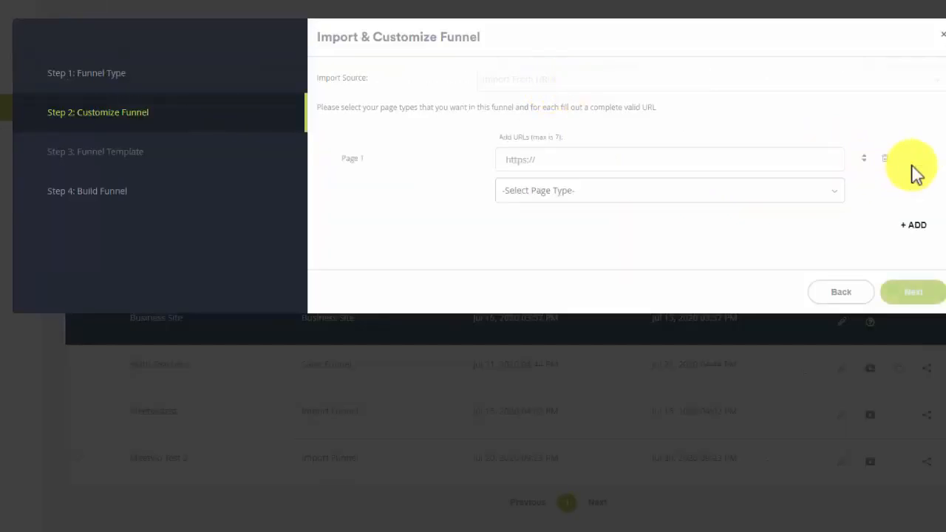
pyautogui.click(914, 226)
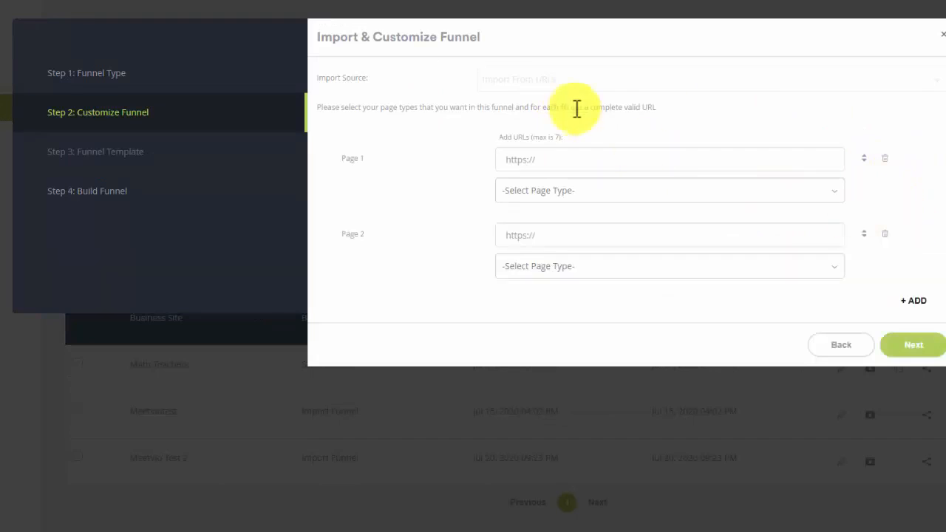
pyautogui.click(559, 158)
pyautogui.write('https://www.htc.com/en-gb/2020/06/24/tony-robbins-comeback-challenge/')
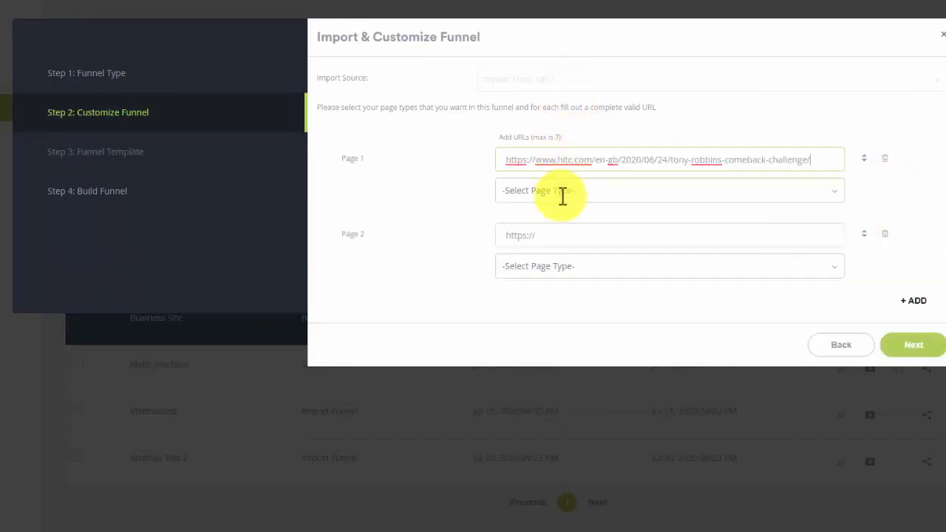
pyautogui.hotkey('ctrl', 'a')
pyautogui.press('BackSpace')
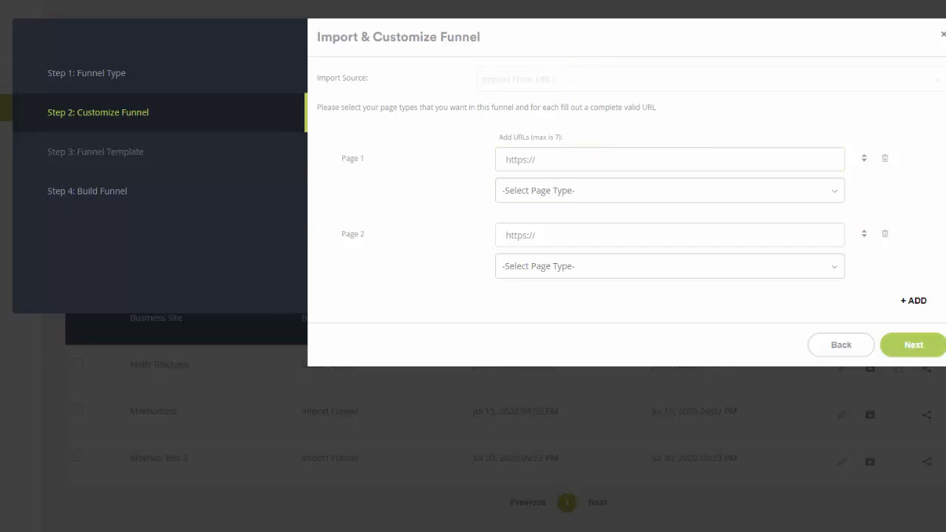
pyautogui.write('https://makemycomeback.com/comeback')
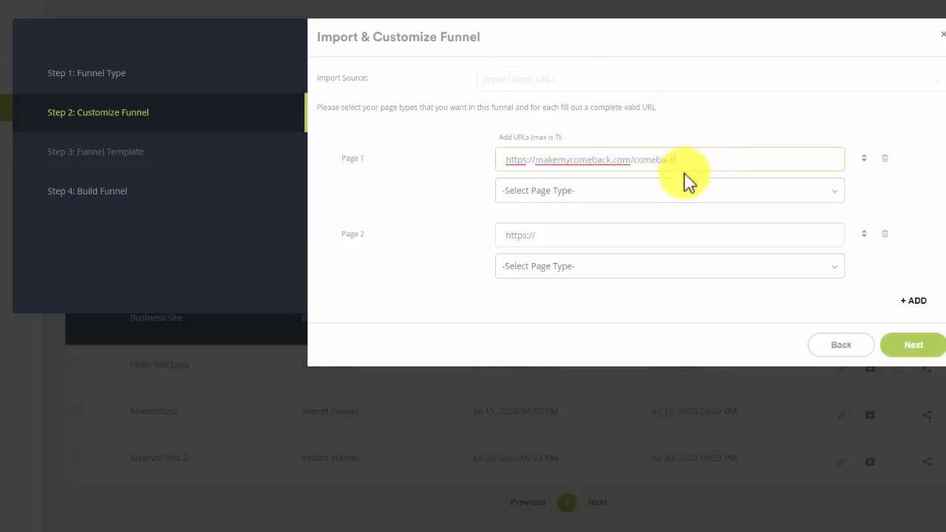
pyautogui.click(594, 199)
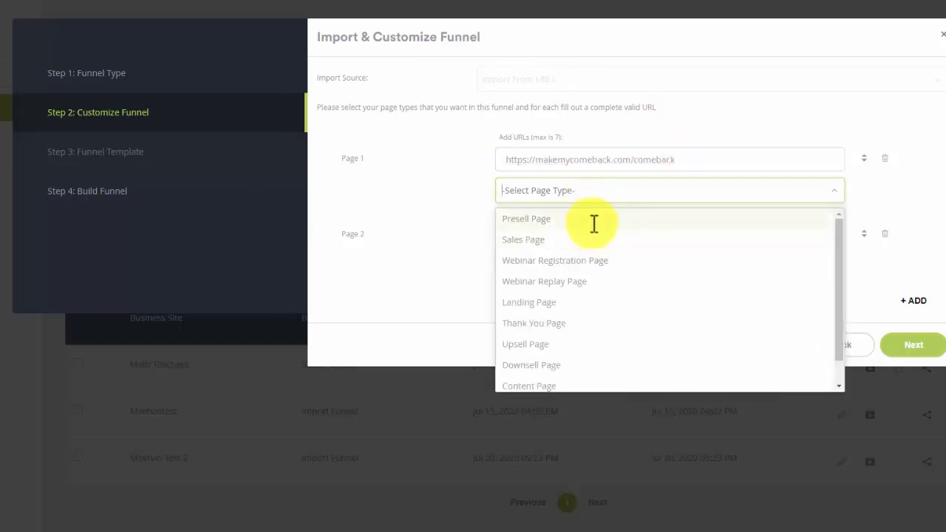
pyautogui.click(593, 218)
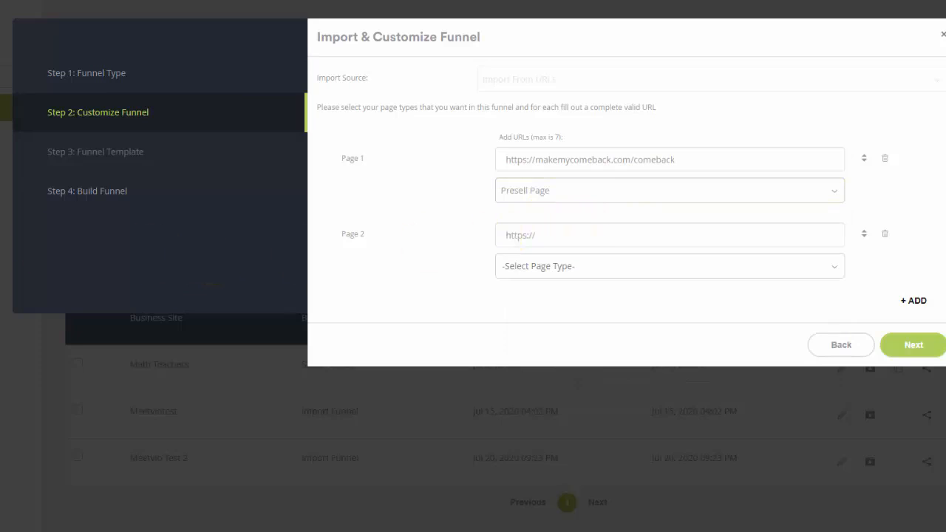
pyautogui.click(546, 244)
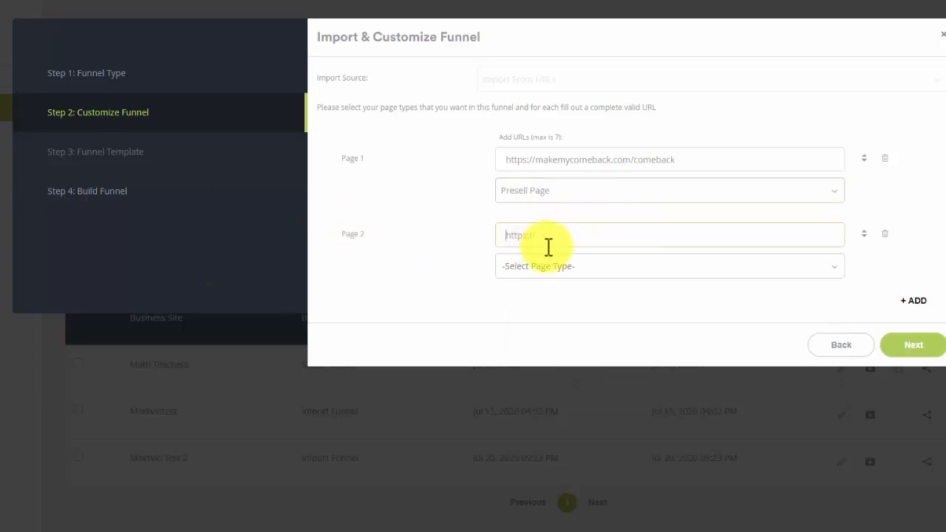
pyautogui.write('https://makemycomeback.com/welcome-vip')
pyautogui.click(564, 267)
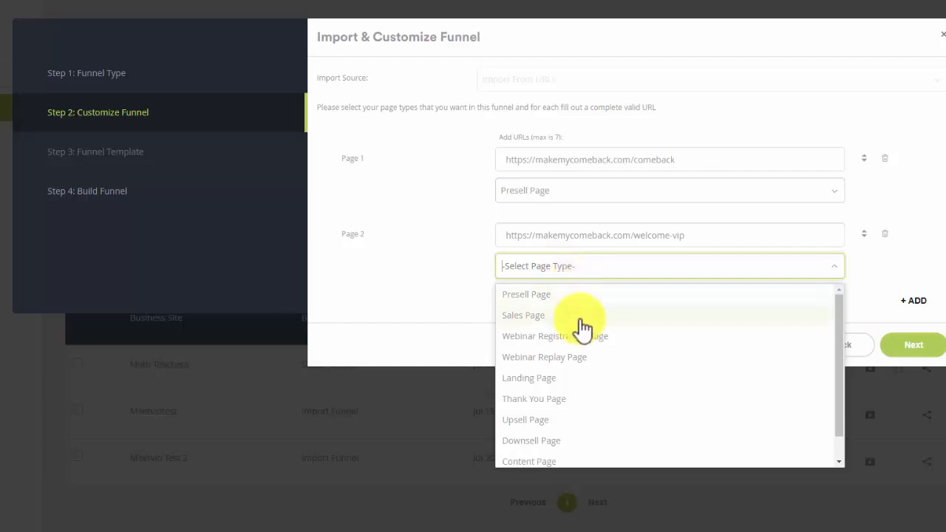
pyautogui.click(582, 398)
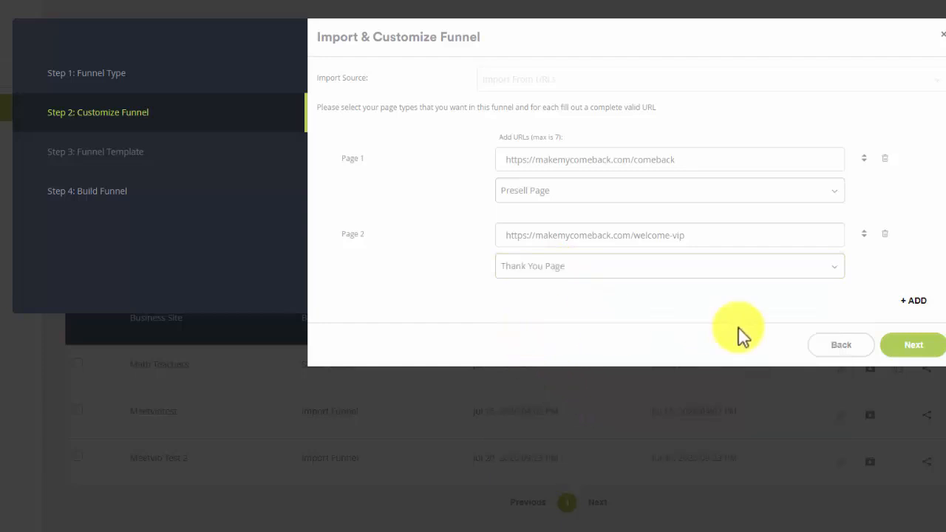
pyautogui.click(901, 353)
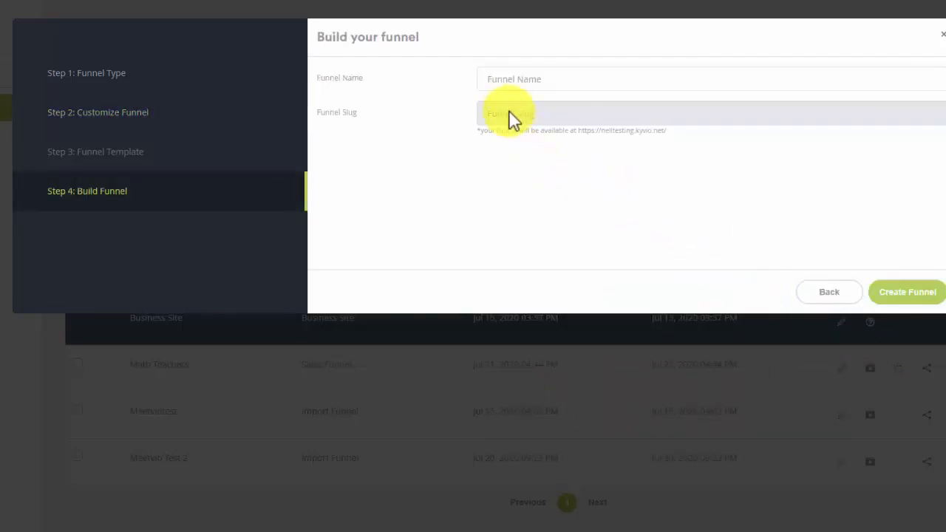
# - Name the imported funnel "Tony Robbins Comeback Funnel"
pyautogui.click(509, 83)
pyautogui.write('T')
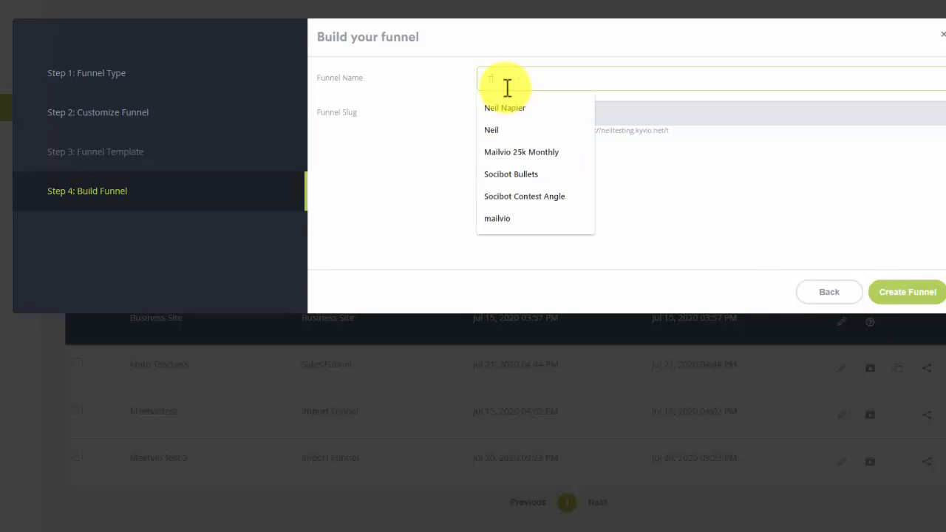
pyautogui.write('ony t')
pyautogui.press('BackSpace')
pyautogui.press('BackSpace')
pyautogui.press('BackSpace')
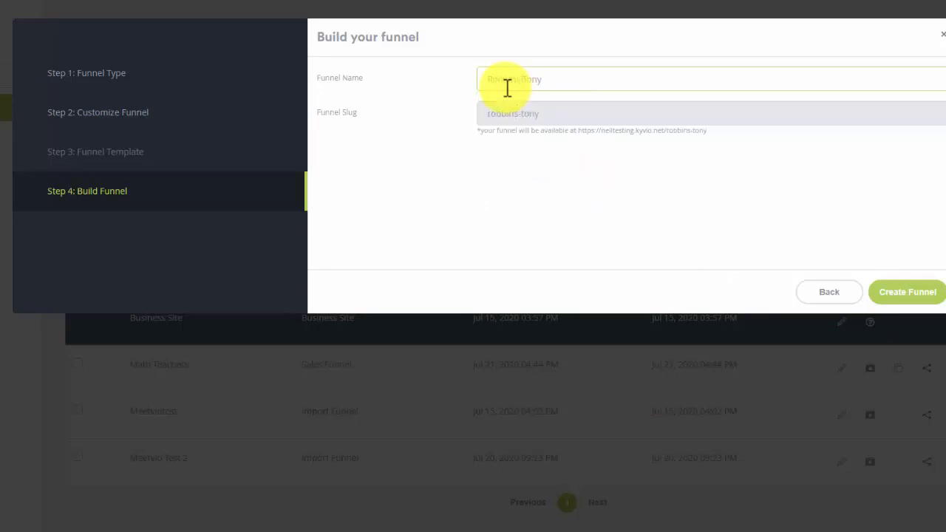
pyautogui.write('Robbins Comeback Funnel')
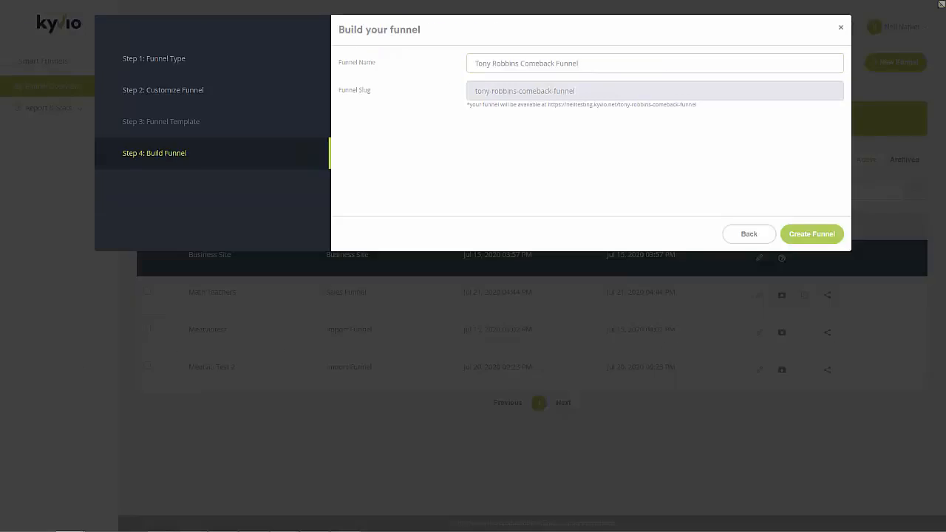
# - Examine the original source pages makemycomeback.com/comeback and makemycomeback.com/welcome-vip in the browser
pyautogui.moveTo(318, 0); pyautogui.dragTo(190, 27)
pyautogui.doubleClick(402, 30)
pyautogui.click(456, 23)
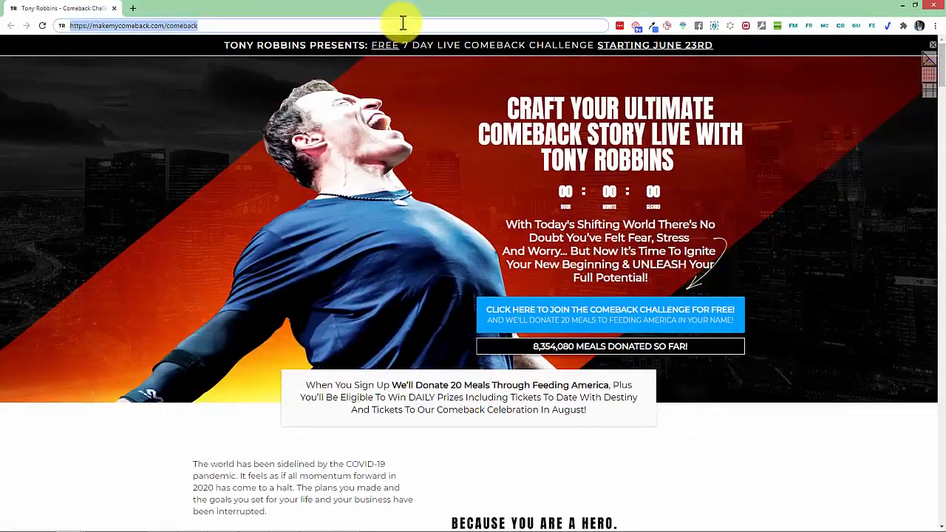
pyautogui.scroll(-10, 458, 222)
pyautogui.scroll(15, 443, 244)
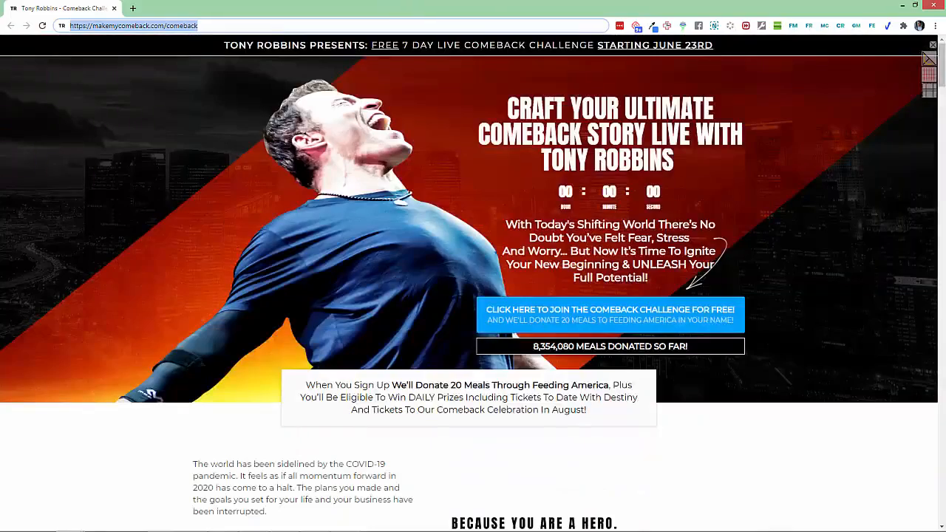
pyautogui.click(203, 27)
pyautogui.moveTo(385, 16); pyautogui.dragTo(326, 15)
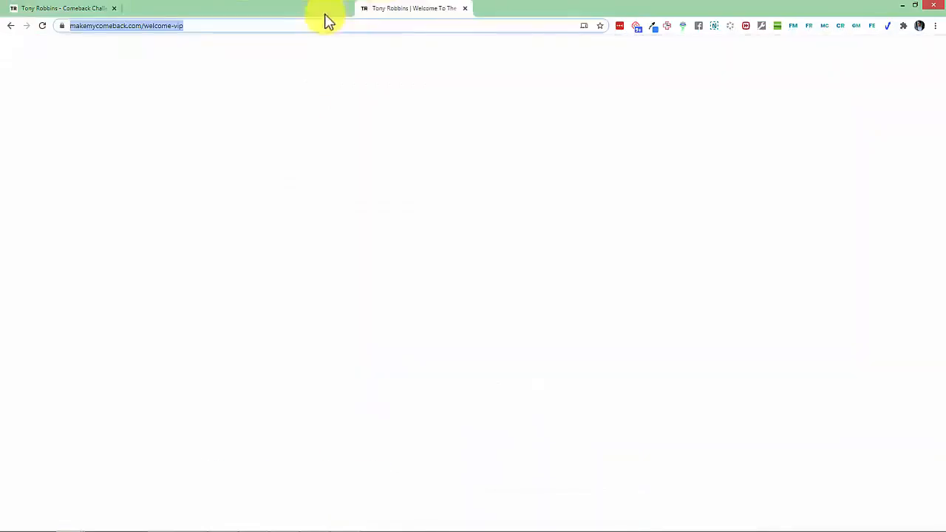
pyautogui.scroll(-20, 365, 235)
pyautogui.scroll(20, 367, 244)
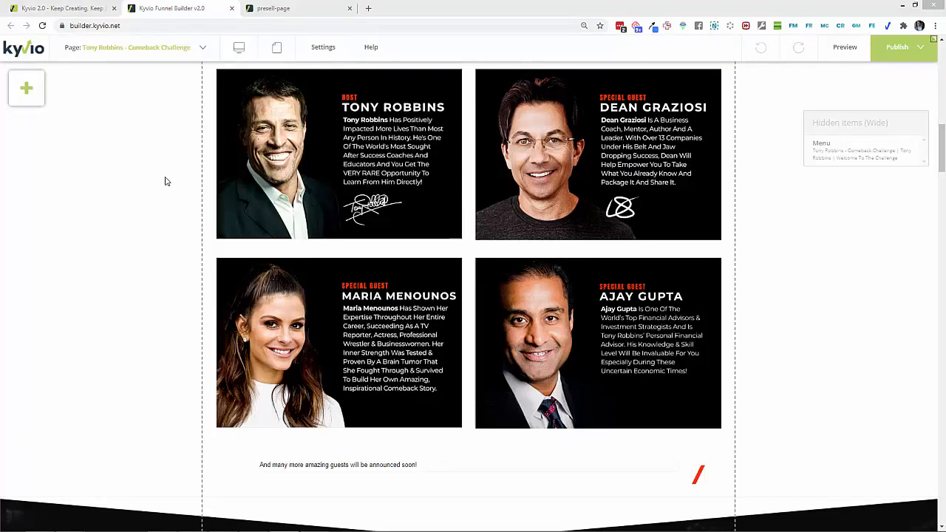
# - Set the background colour of the imported presell page's hero section, below the top banner, to black (000000)
pyautogui.scroll(-12, 169, 202)
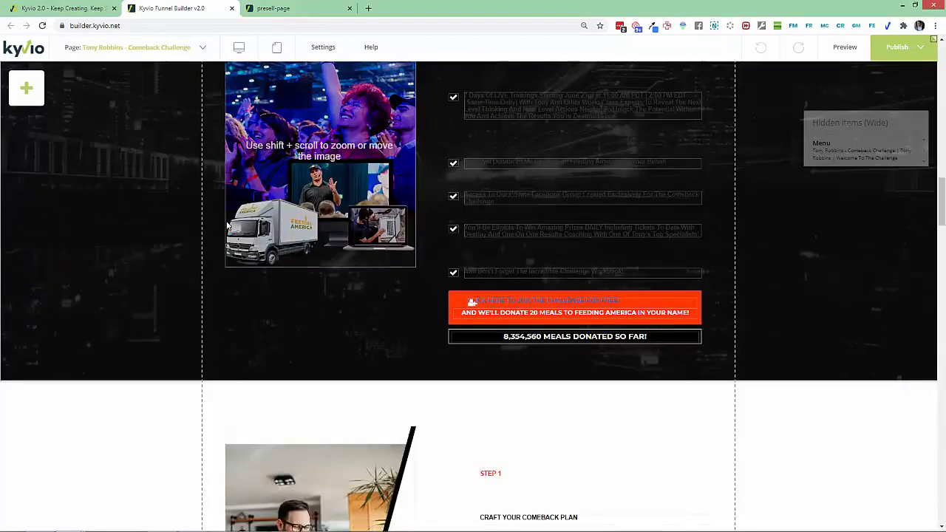
pyautogui.scroll(-10, 387, 268)
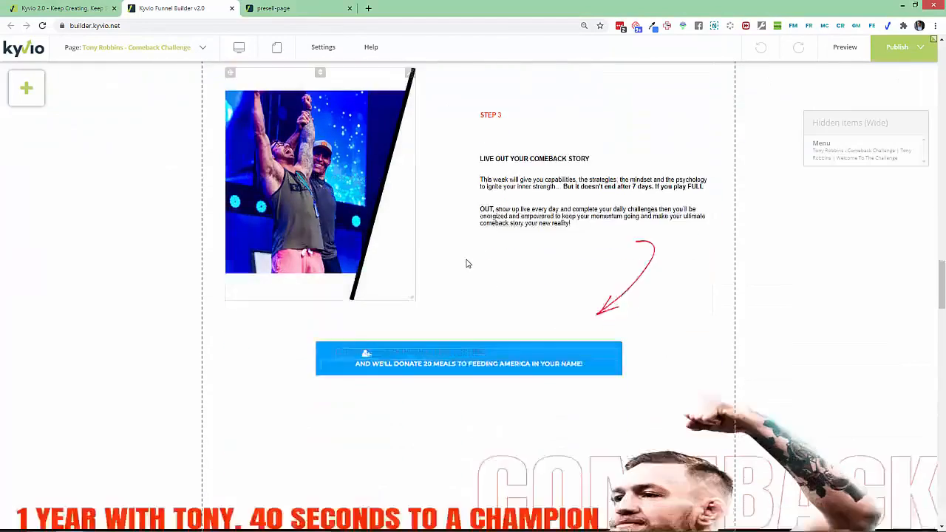
pyautogui.scroll(-10, 468, 262)
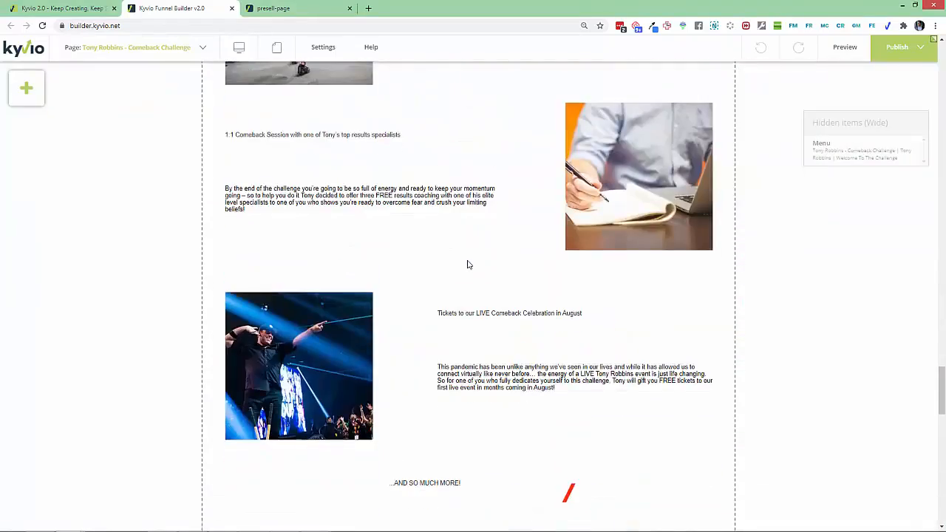
pyautogui.scroll(20, 467, 264)
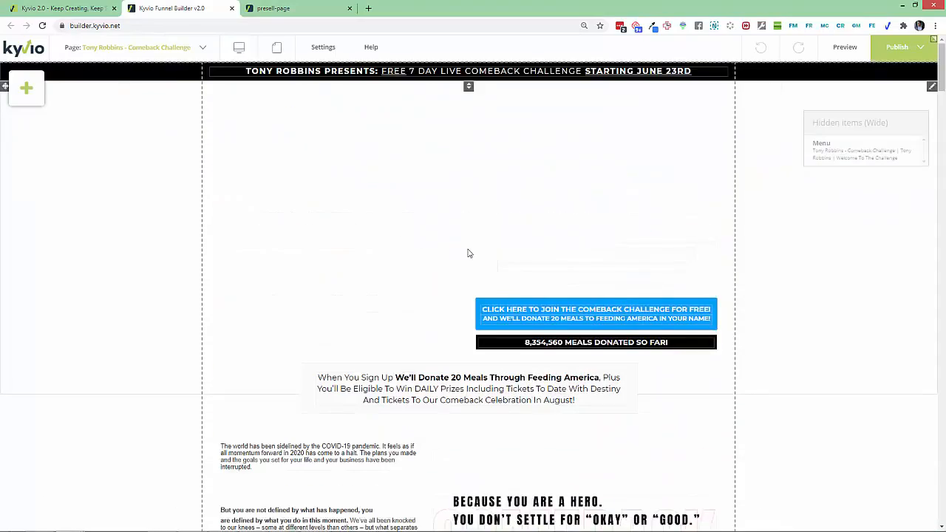
pyautogui.click(930, 90)
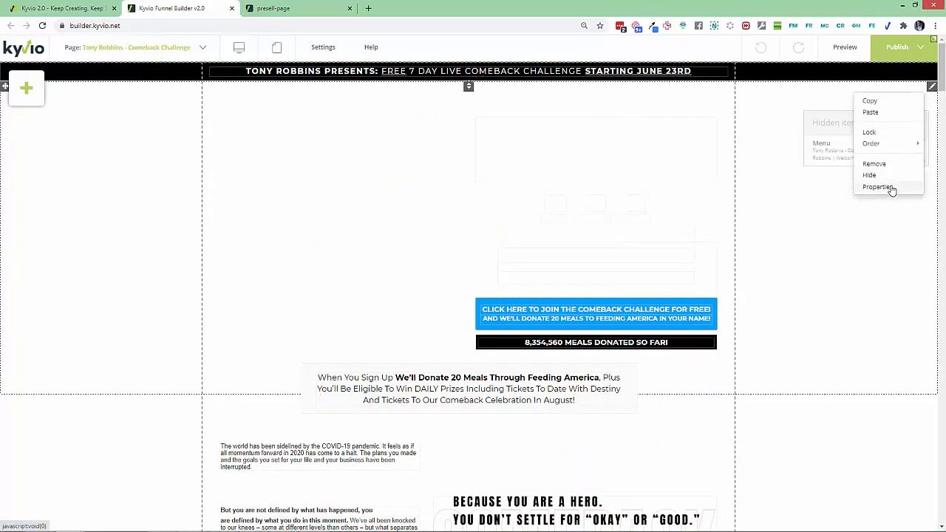
pyautogui.click(868, 189)
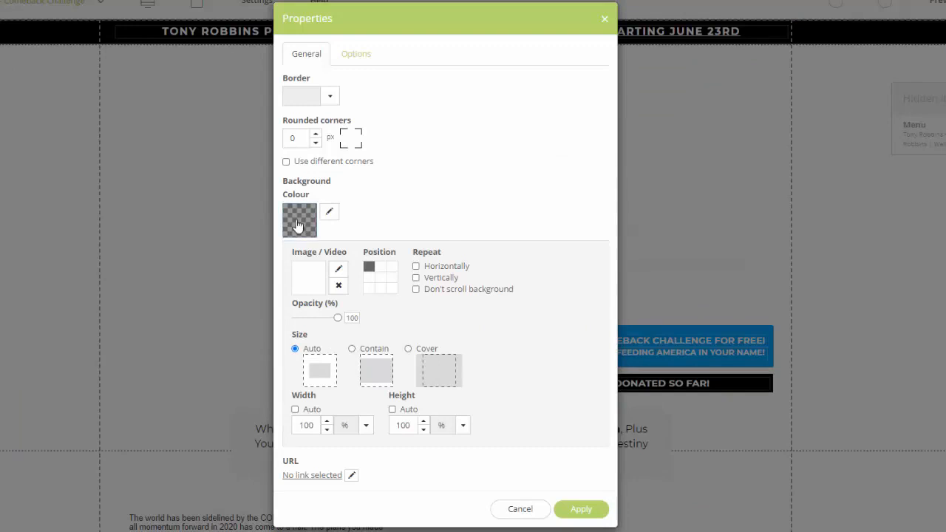
pyautogui.click(356, 218)
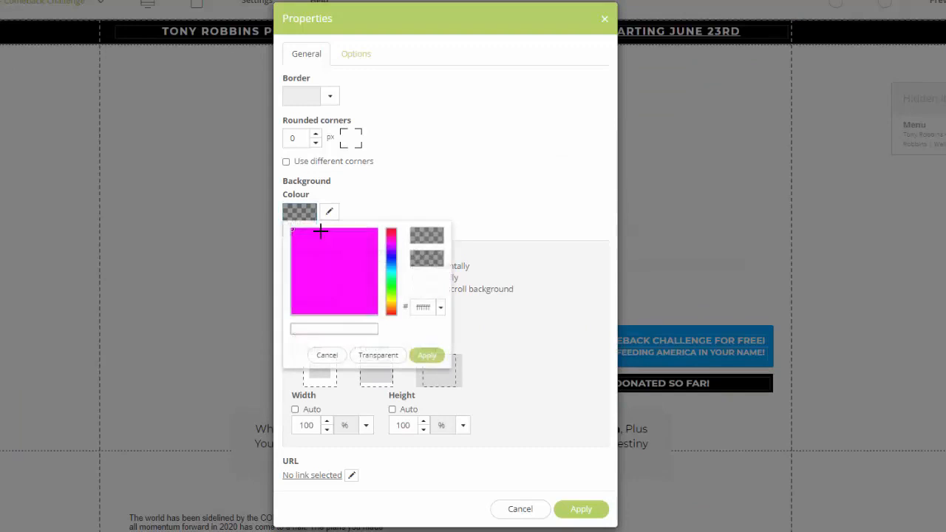
pyautogui.moveTo(374, 308); pyautogui.dragTo(380, 319)
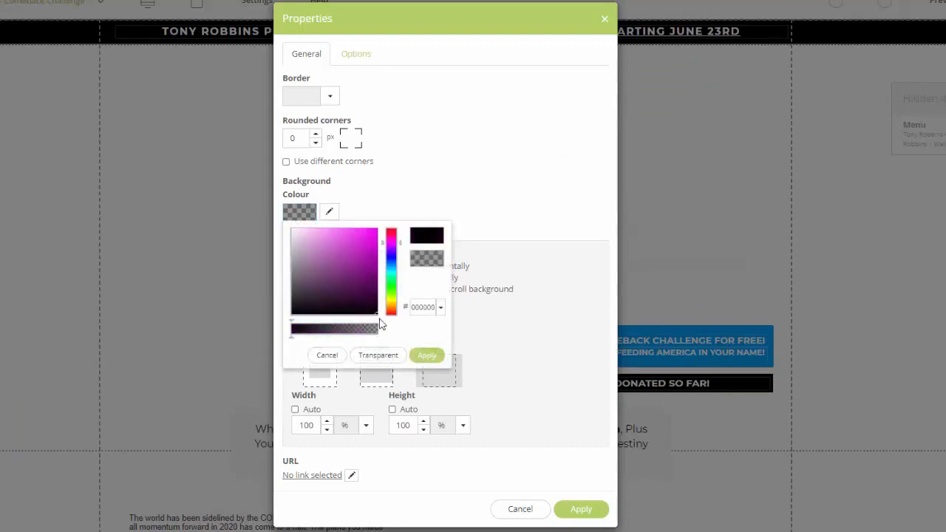
pyautogui.click(436, 356)
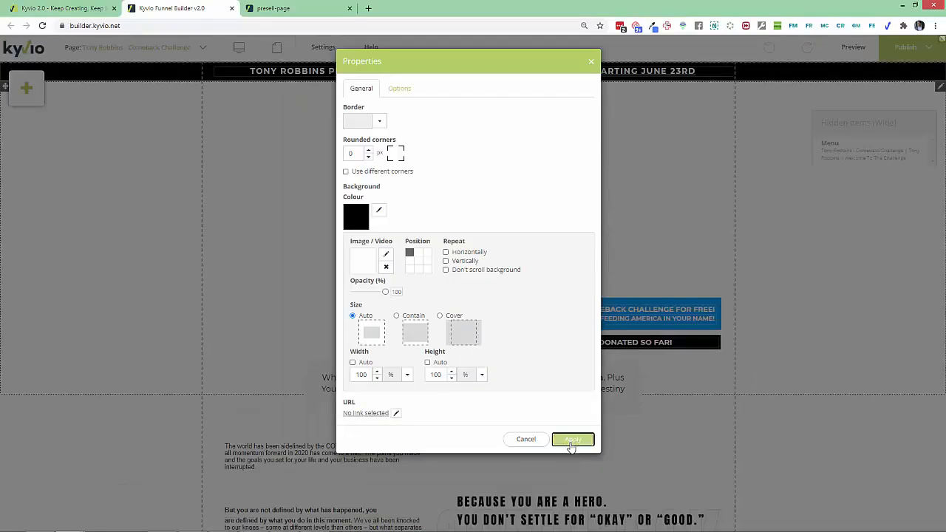
pyautogui.click(580, 508)
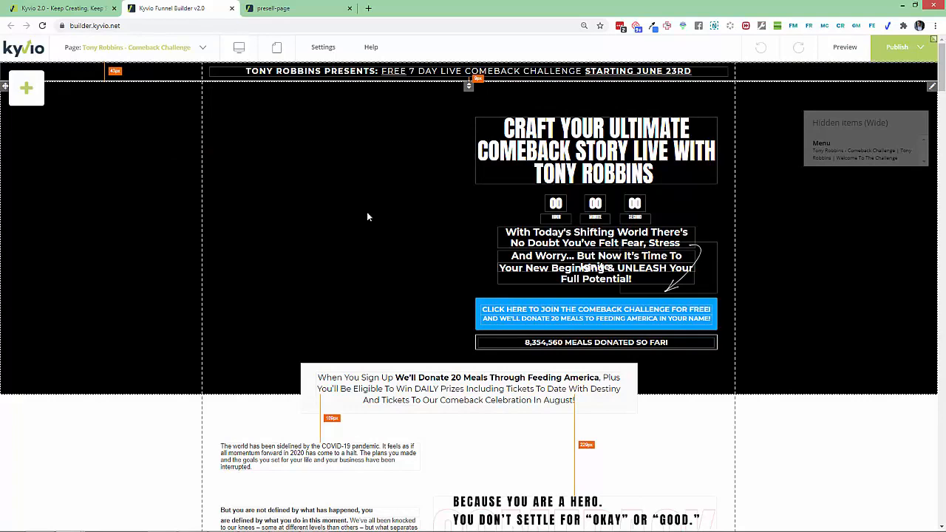
# - Apply the Normal text style to the "are defined by what you do in this moment" paragraph and widen its text box slightly
pyautogui.scroll(-4, 389, 317)
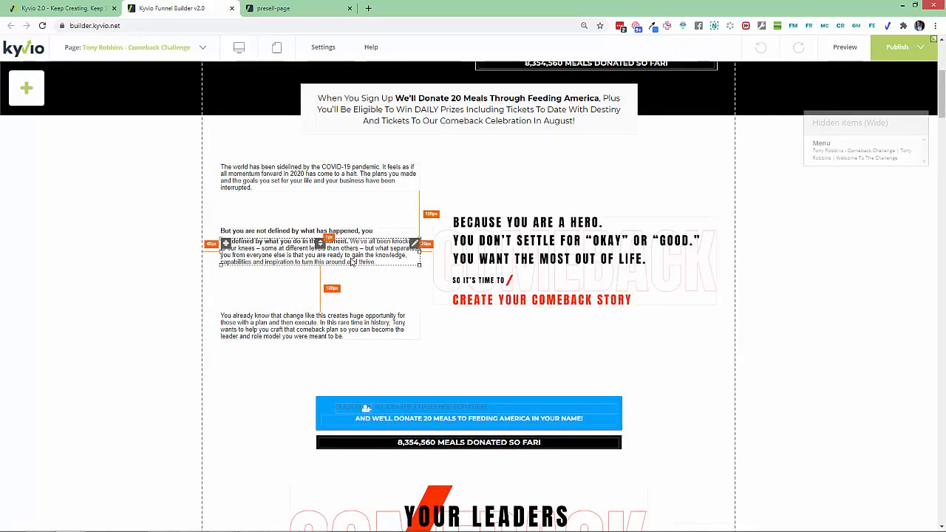
pyautogui.click(319, 247)
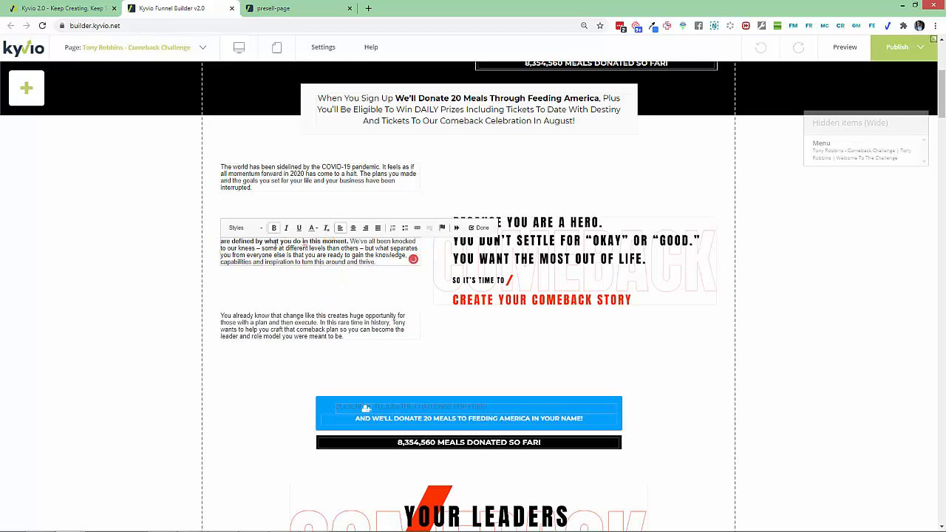
pyautogui.tripleClick(279, 241)
pyautogui.click(244, 227)
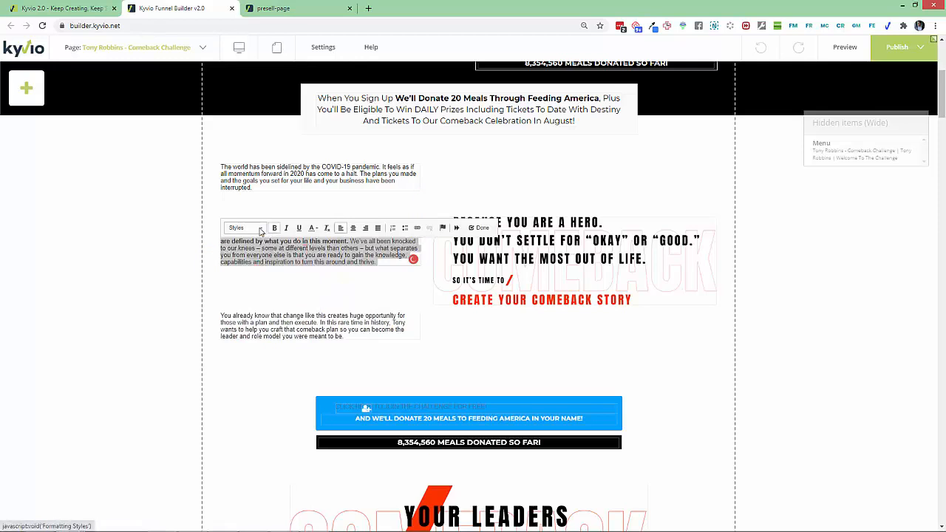
pyautogui.scroll(-3, 314, 285)
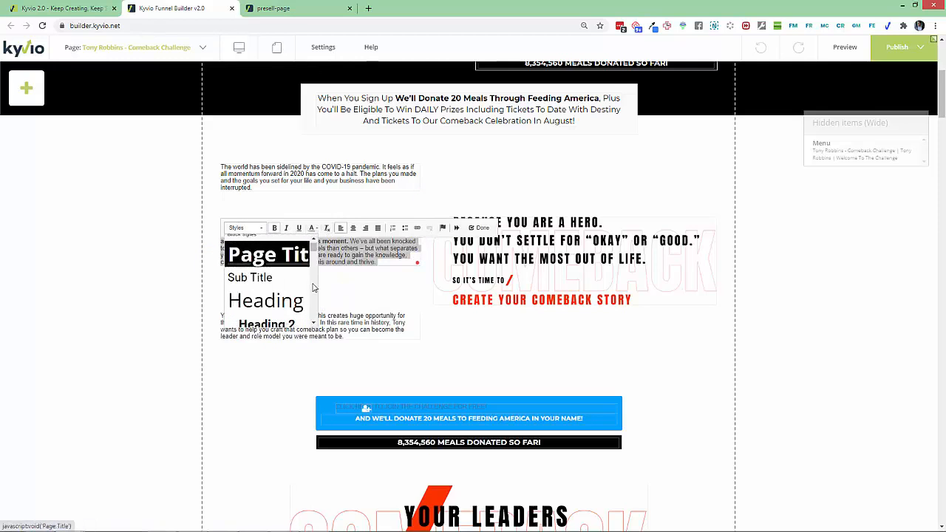
pyautogui.click(290, 284)
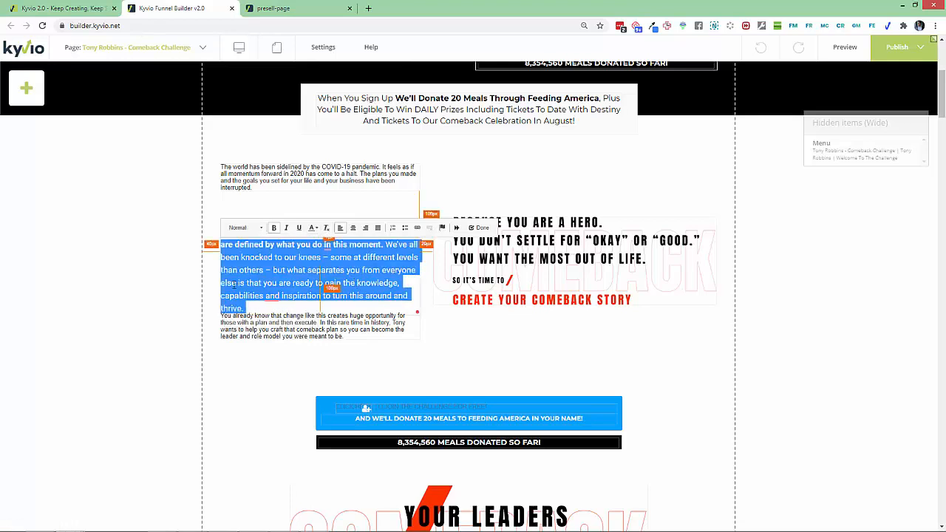
pyautogui.click(197, 283)
pyautogui.click(294, 275)
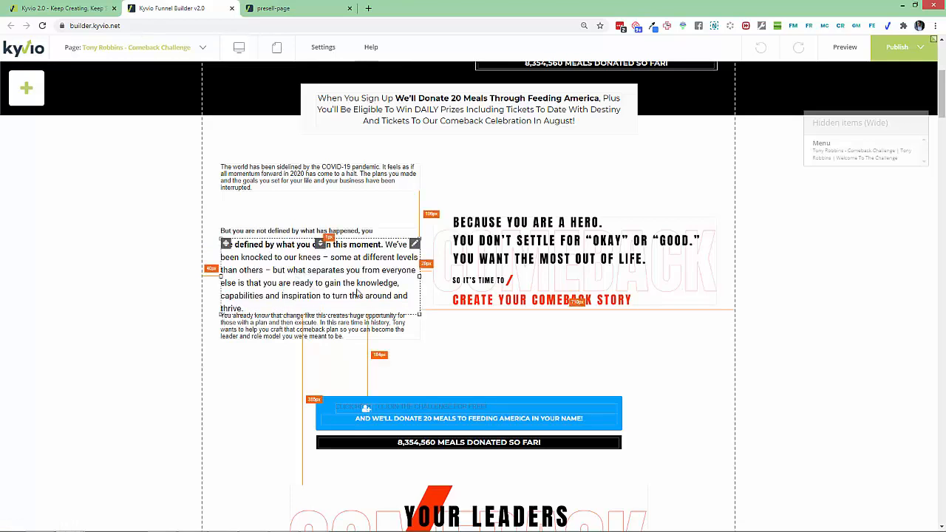
pyautogui.moveTo(421, 276); pyautogui.dragTo(430, 278)
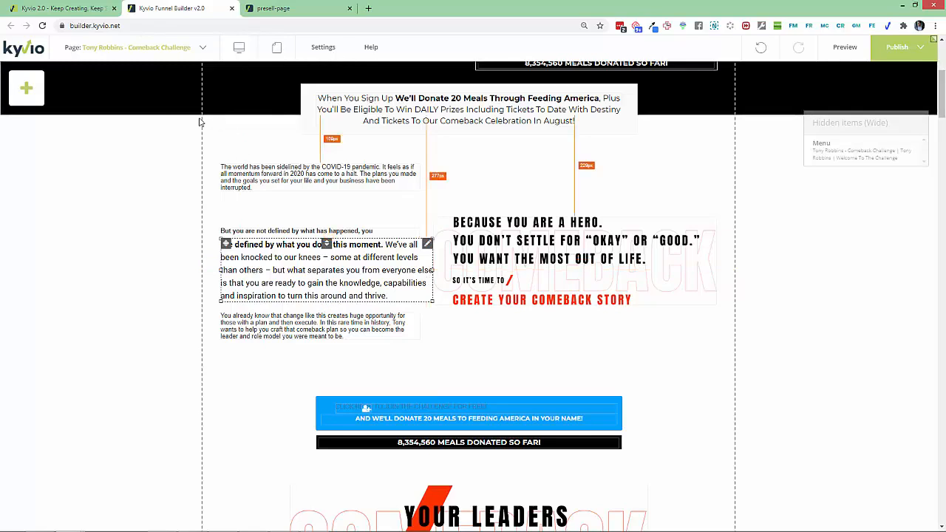
# - Return to the Smart Funnels edit page listing the comeback funnel's pages
pyautogui.click(62, 9)
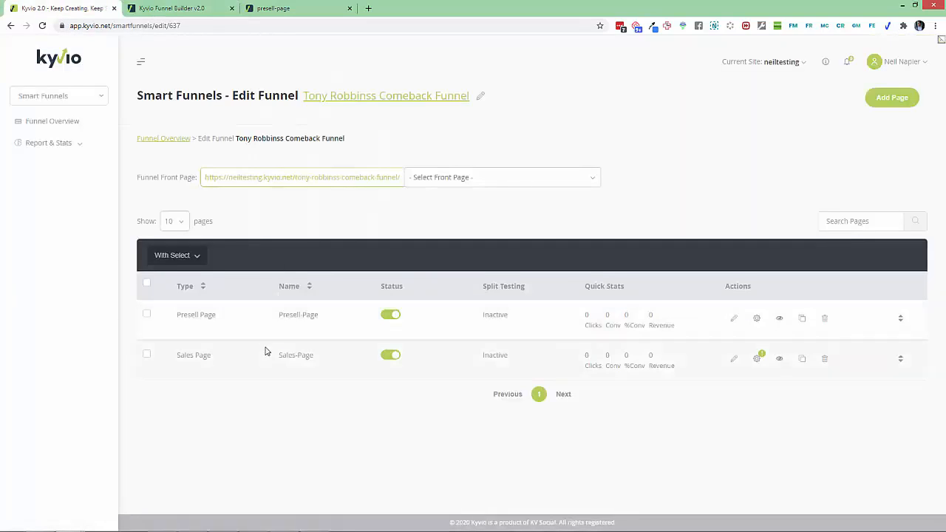